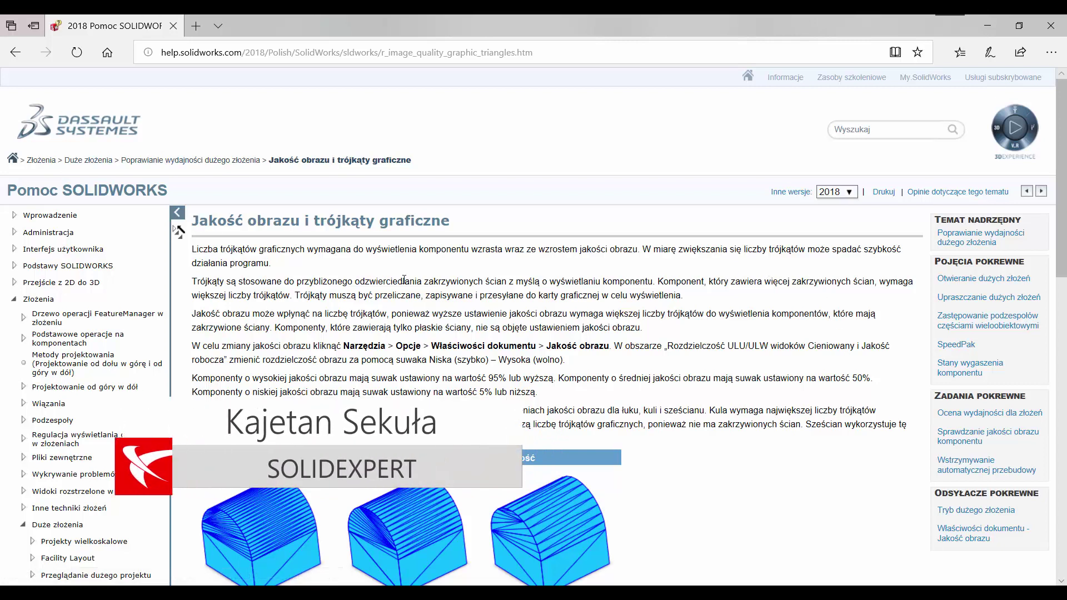
# Scroll the image-quality help page down to the arc, sphere and cube triangle-count table
pyautogui.scroll(-2, 389, 279)
pyautogui.scroll(-3, 404, 279)
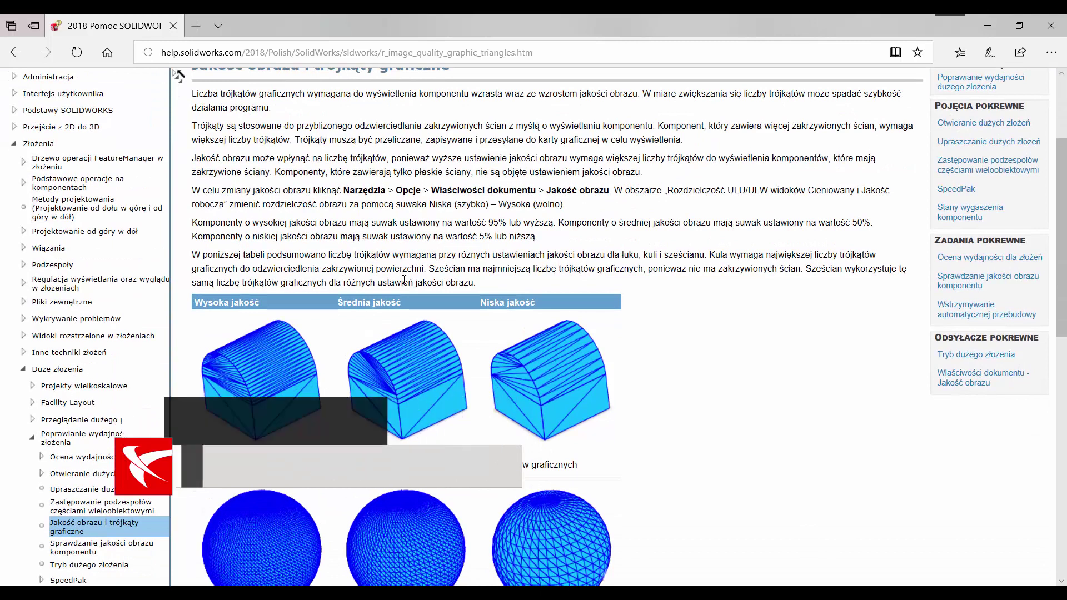
pyautogui.scroll(-2, 404, 279)
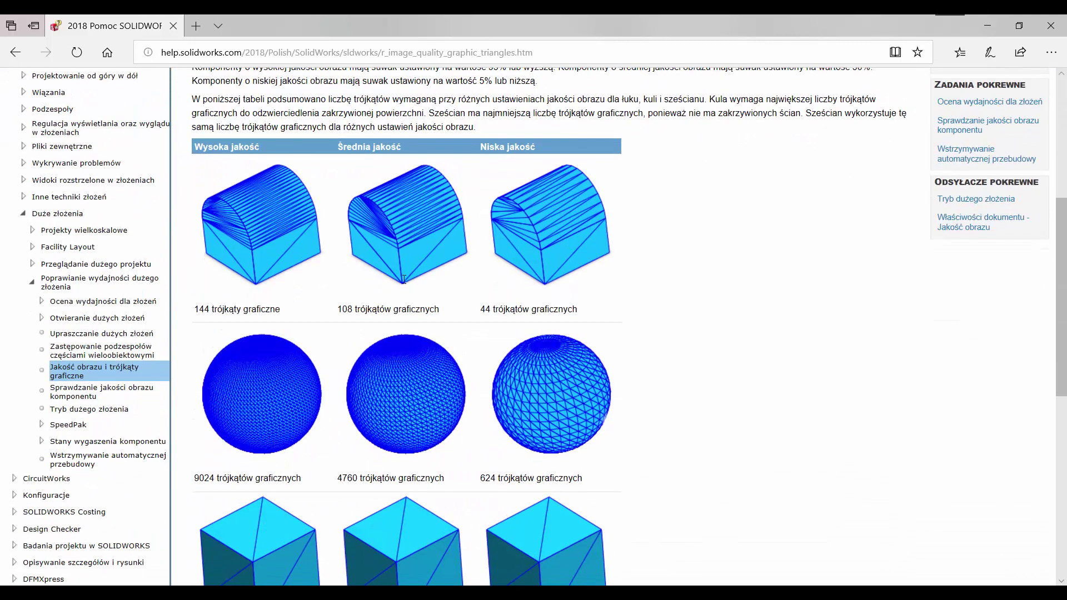
pyautogui.scroll(-1, 404, 279)
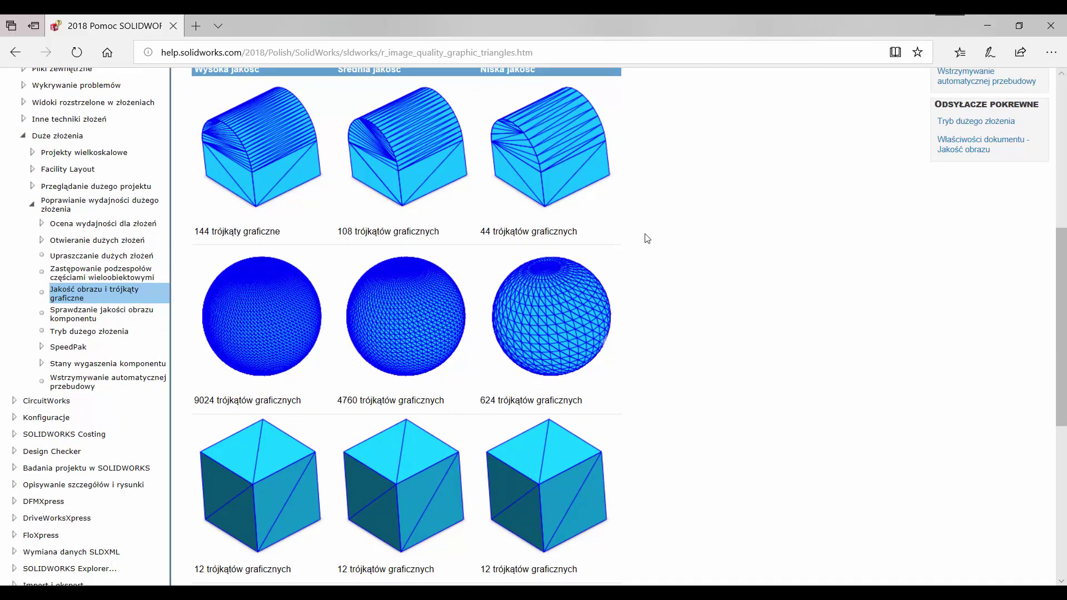
pyautogui.scroll(-2, 647, 237)
pyautogui.scroll(2, 648, 237)
# Mark the arc and sphere triangle counts in red, then open housing part Część3^przekladnia
pyautogui.moveTo(632, 75); pyautogui.dragTo(184, 238)
pyautogui.moveTo(643, 246)
pyautogui.mouseDown()
pyautogui.moveTo(621, 357)
pyautogui.moveTo(543, 405)
pyautogui.moveTo(231, 425)
pyautogui.moveTo(167, 384)
pyautogui.moveTo(164, 286)
pyautogui.moveTo(188, 255)
pyautogui.mouseUp()
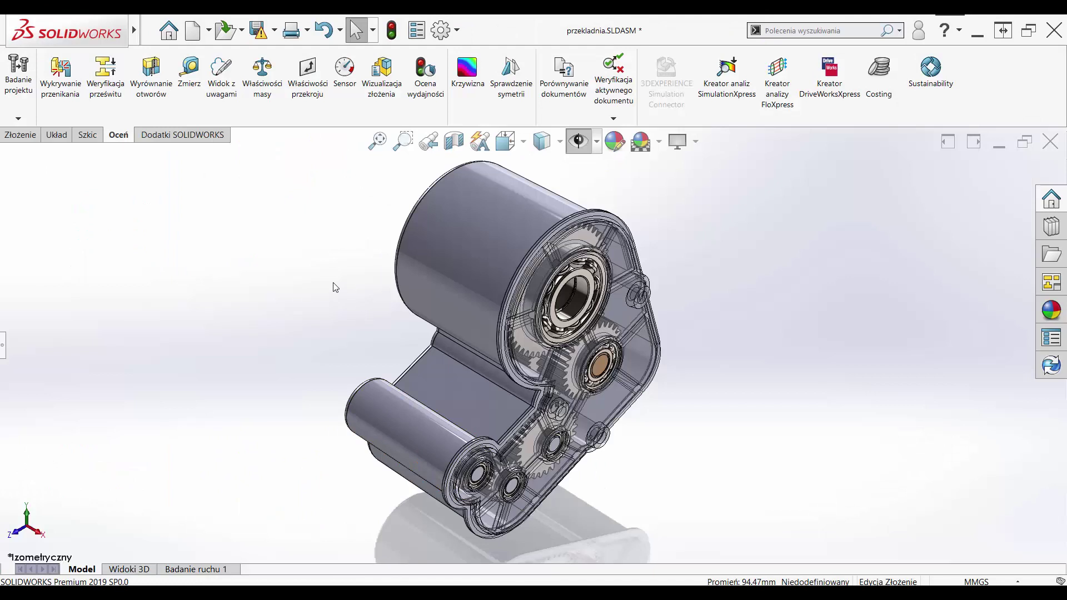
pyautogui.click(436, 249)
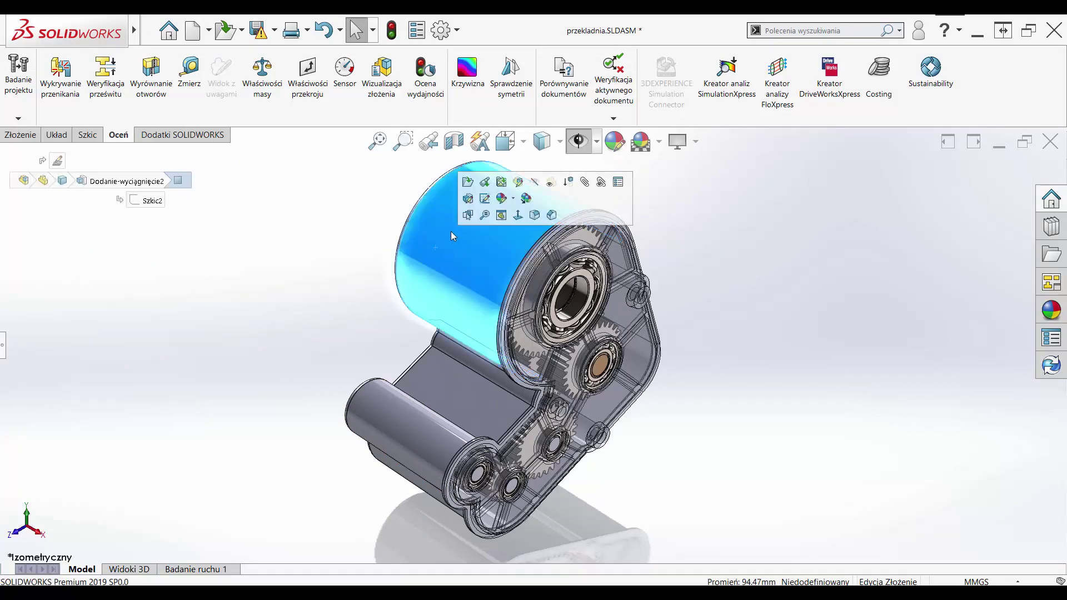
pyautogui.click(467, 182)
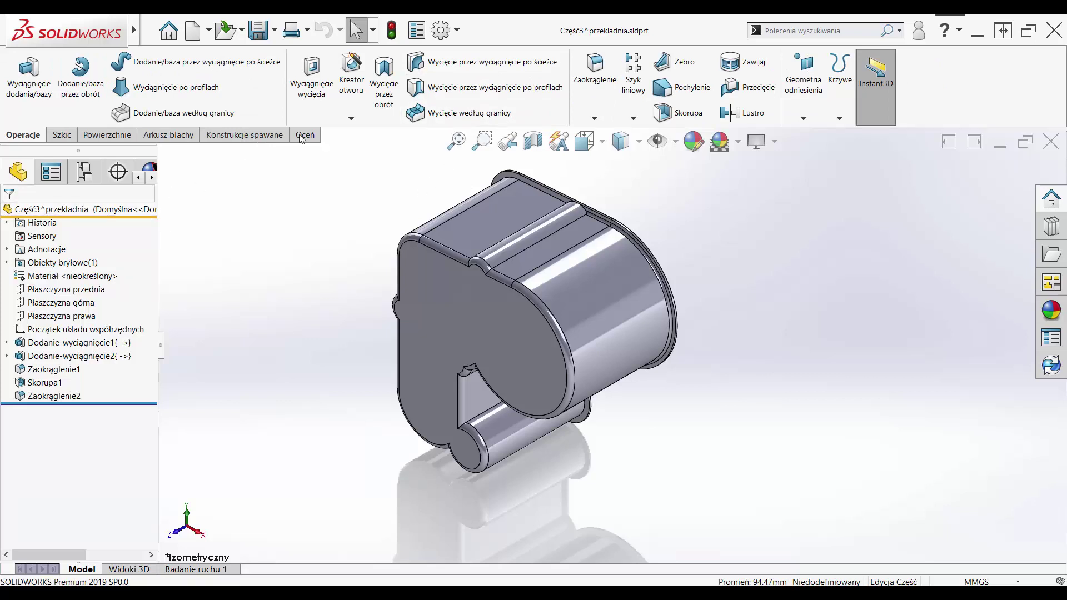
# Raise the housing part's document shaded image quality to mid-range
pyautogui.click(441, 31)
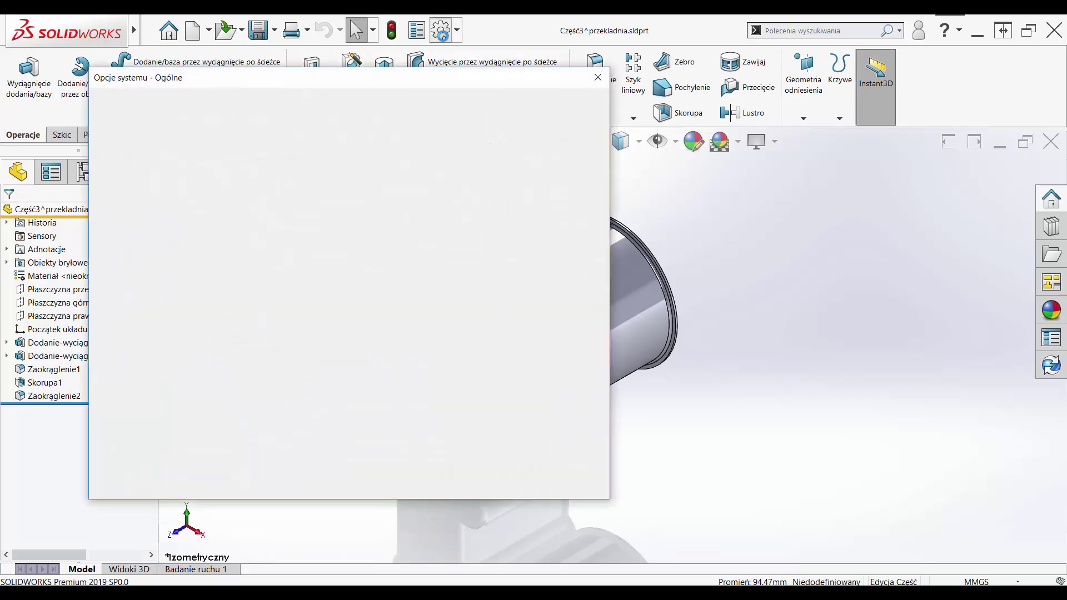
pyautogui.click(228, 103)
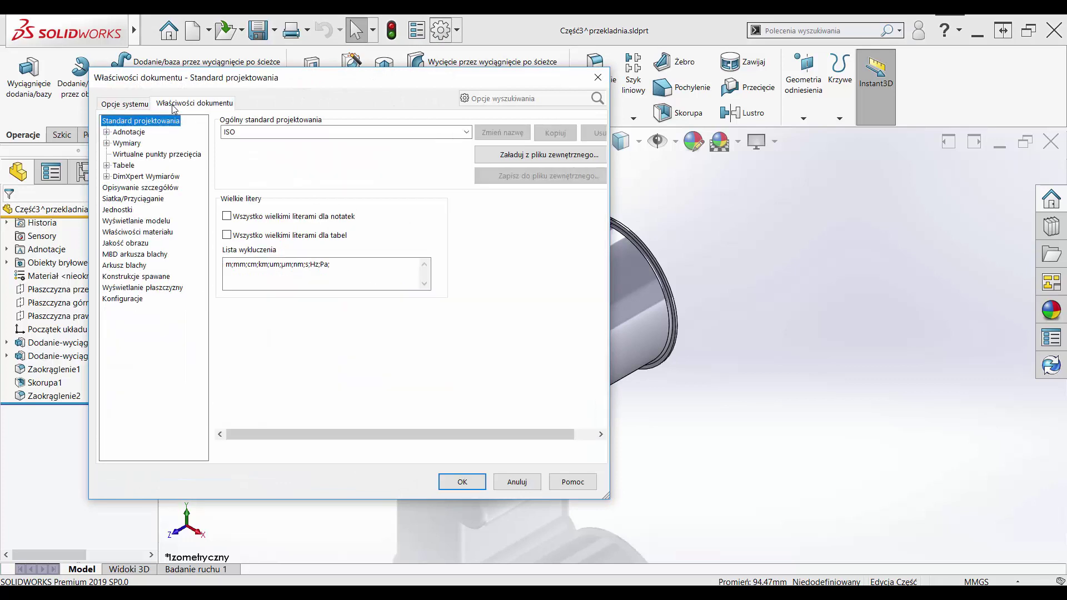
pyautogui.click(135, 243)
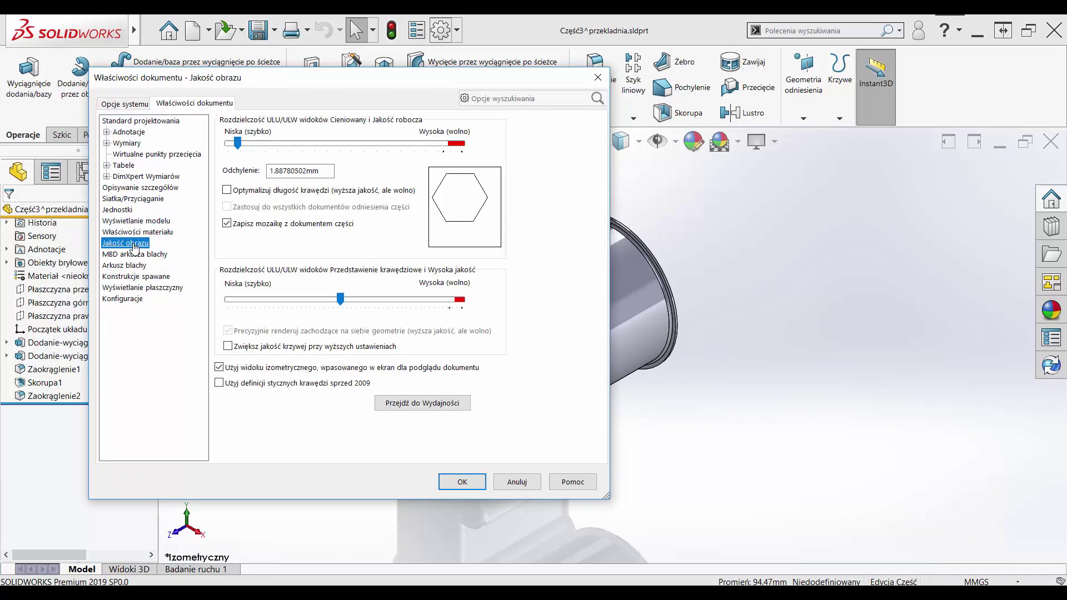
pyautogui.moveTo(237, 143)
pyautogui.mouseDown()
pyautogui.moveTo(373, 139)
pyautogui.moveTo(227, 143)
pyautogui.mouseUp()
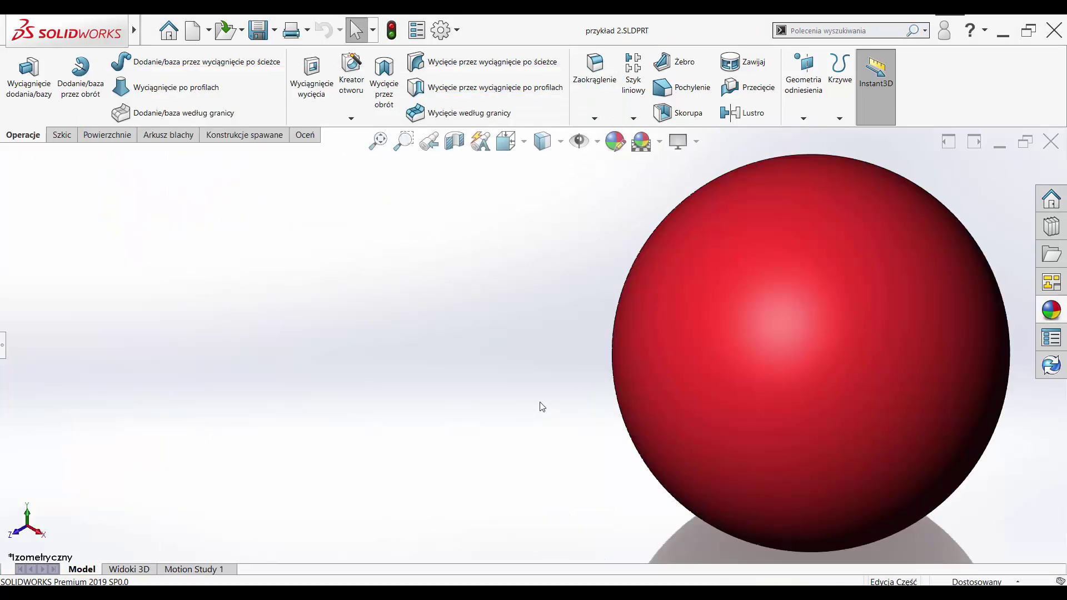
# Set przykład 2's shaded image quality to lowest and orbit to see the faceted sphere
pyautogui.click(440, 30)
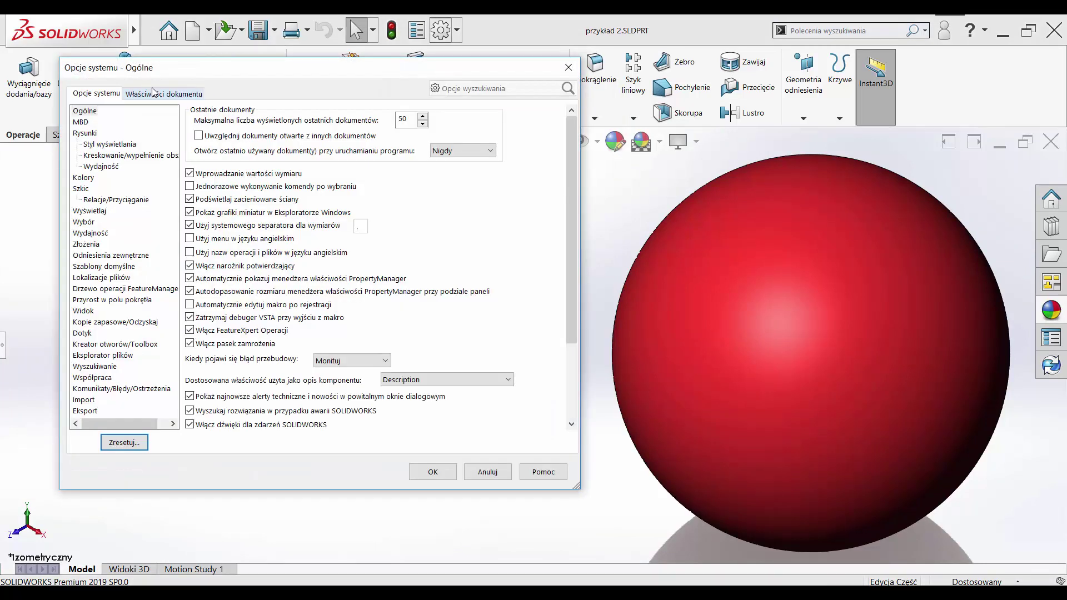
pyautogui.click(156, 93)
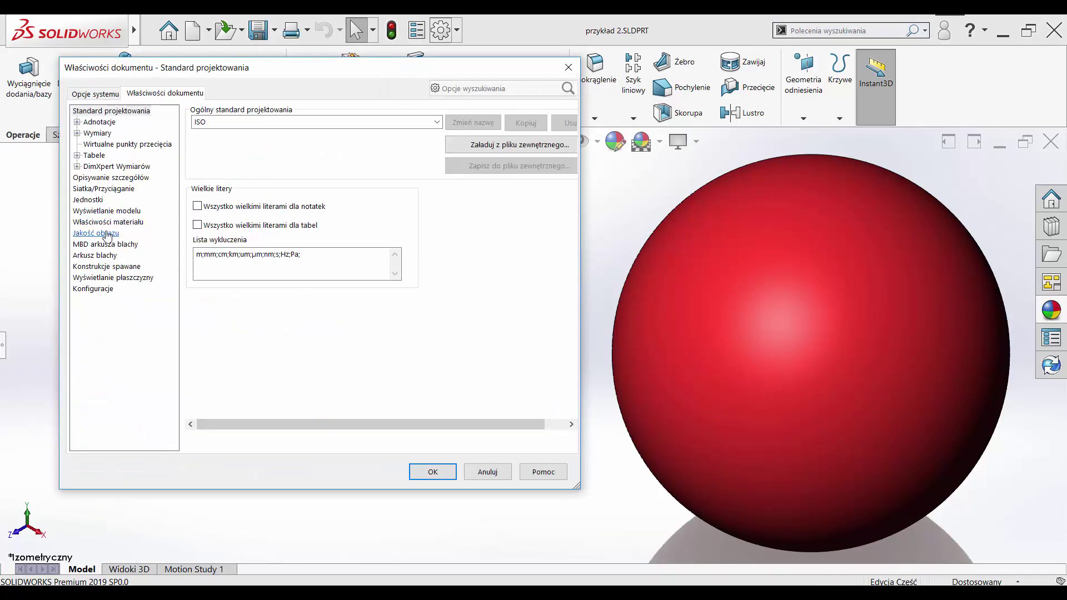
pyautogui.click(107, 234)
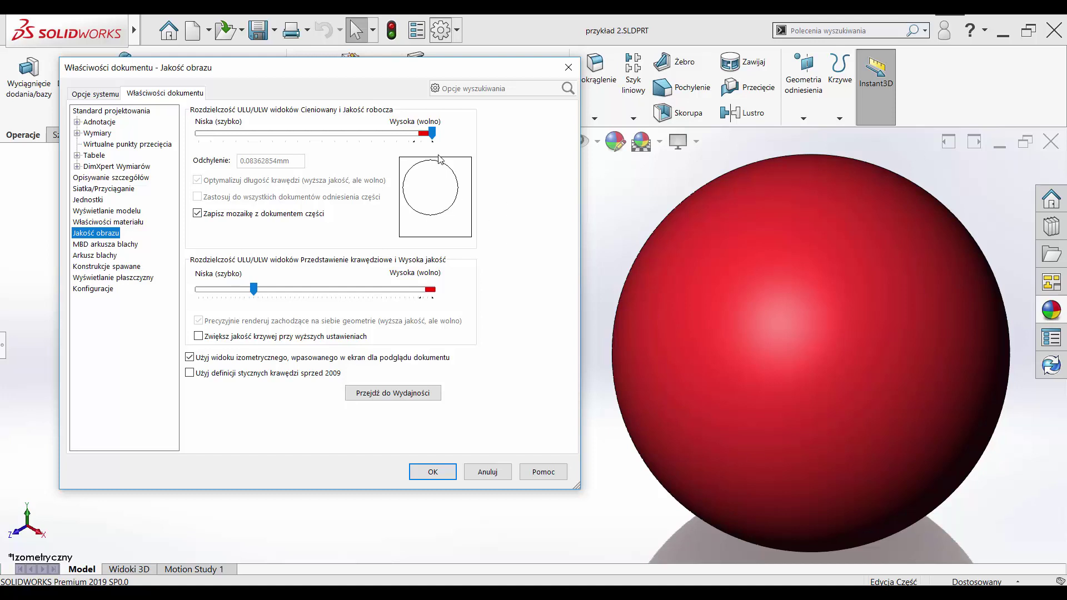
pyautogui.moveTo(431, 134); pyautogui.dragTo(192, 135)
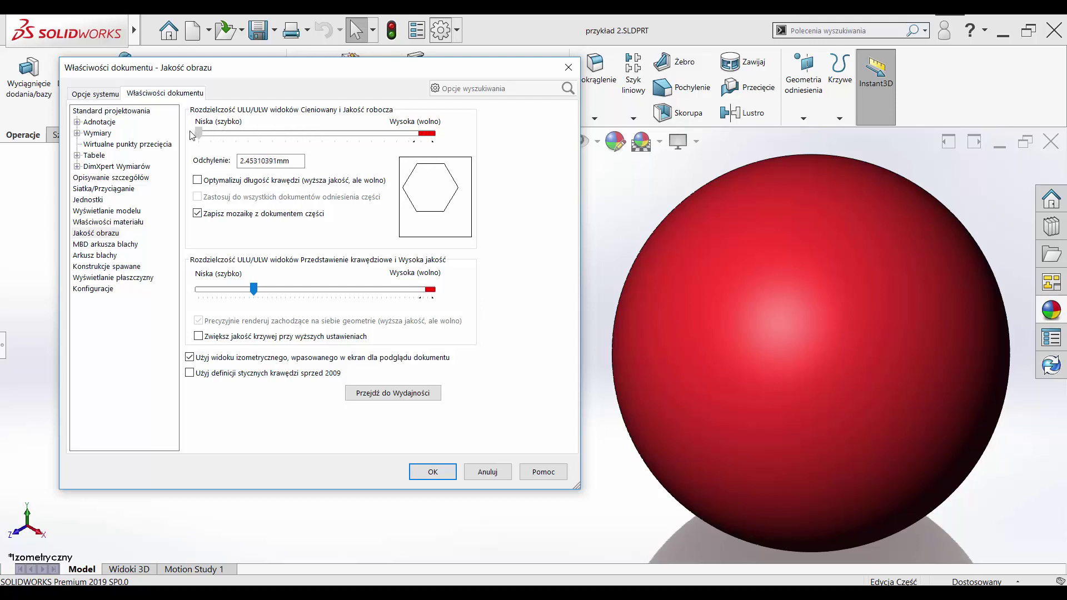
pyautogui.moveTo(191, 135); pyautogui.dragTo(190, 136)
pyautogui.click(422, 473)
pyautogui.moveTo(520, 339)
pyautogui.mouseDown(button='middle')
pyautogui.moveTo(544, 341)
pyautogui.moveTo(569, 374)
pyautogui.moveTo(490, 324)
pyautogui.moveTo(539, 235)
pyautogui.moveTo(579, 355)
pyautogui.moveTo(533, 357)
pyautogui.moveTo(512, 425)
pyautogui.moveTo(539, 316)
pyautogui.moveTo(576, 266)
pyautogui.moveTo(624, 279)
pyautogui.moveTo(662, 357)
pyautogui.moveTo(617, 298)
pyautogui.moveTo(622, 316)
pyautogui.moveTo(592, 300)
pyautogui.mouseUp(button='middle')
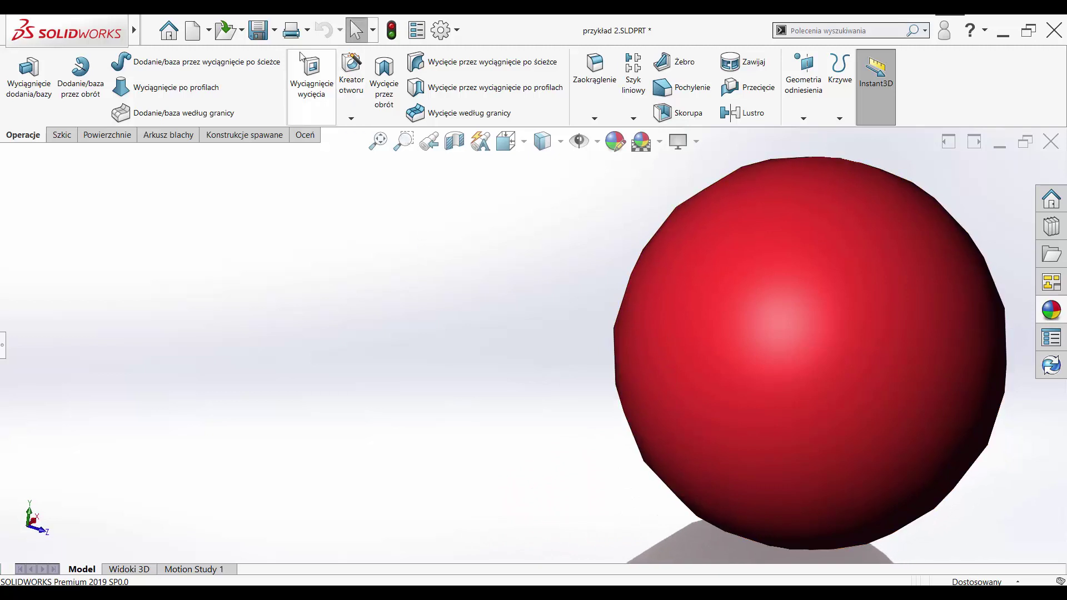
# Start saving the sphere part under a new name as an STL file
pyautogui.click(274, 34)
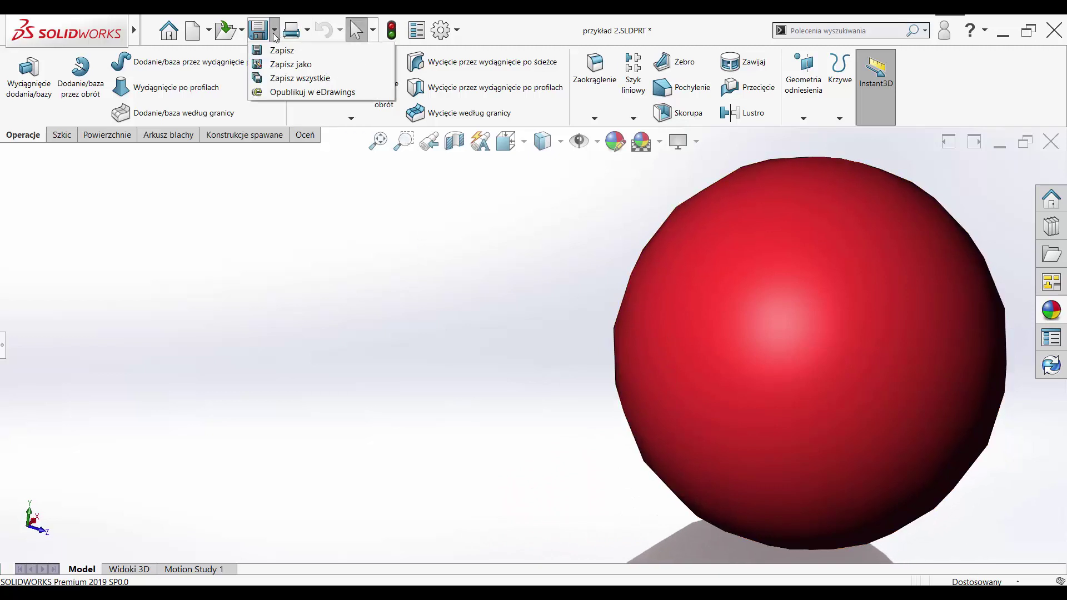
pyautogui.click(292, 65)
pyautogui.click(171, 261)
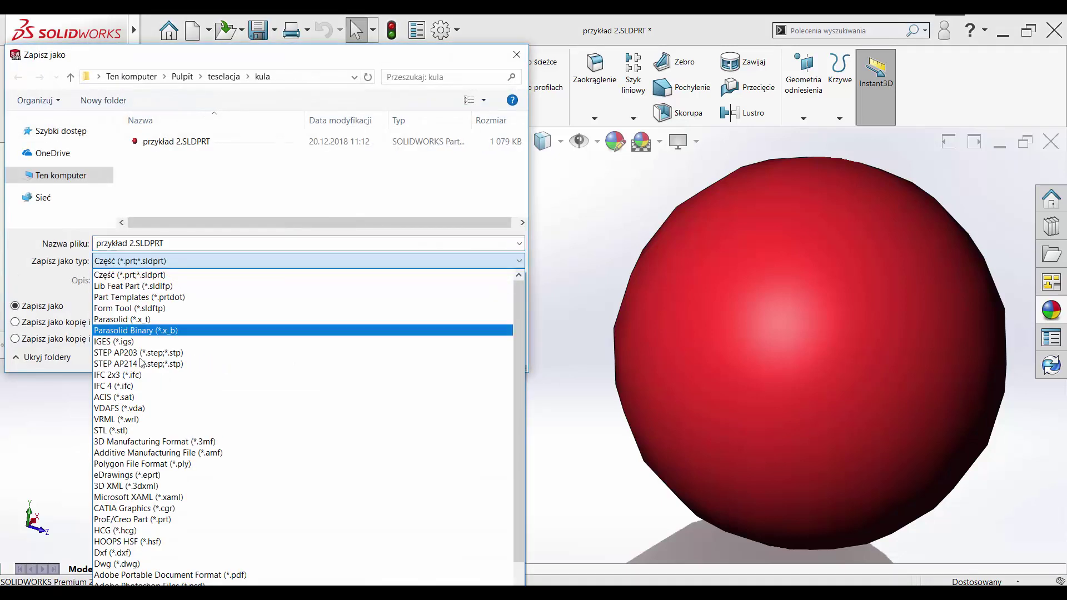
pyautogui.click(116, 430)
# Export przykład 2.STL at 0.01460181 mm deviation (57120 triangles, 2856084 bytes), then close the part
pyautogui.click(161, 355)
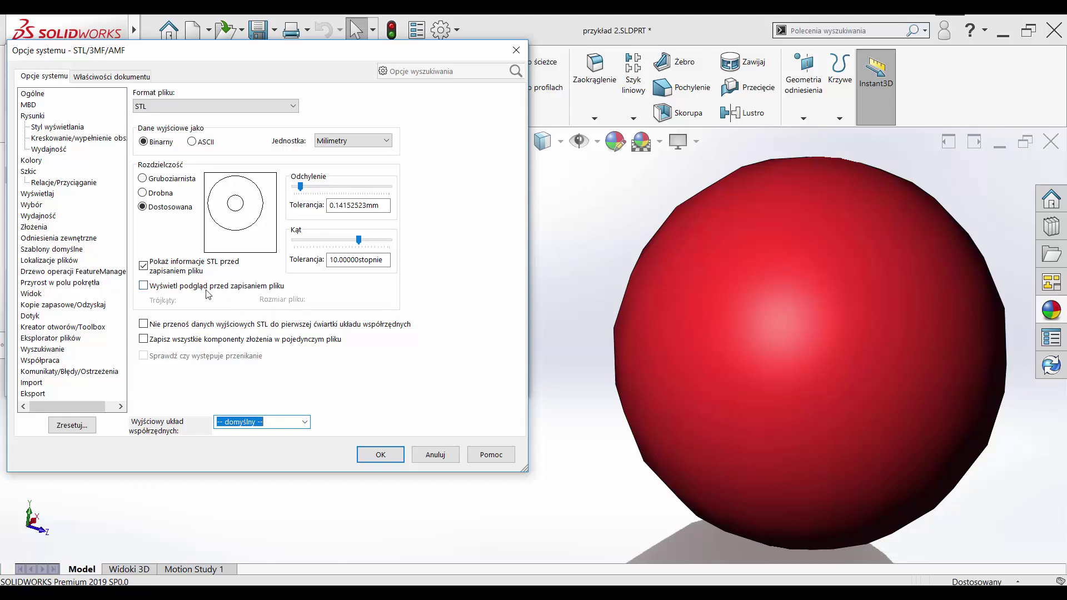
pyautogui.click(143, 286)
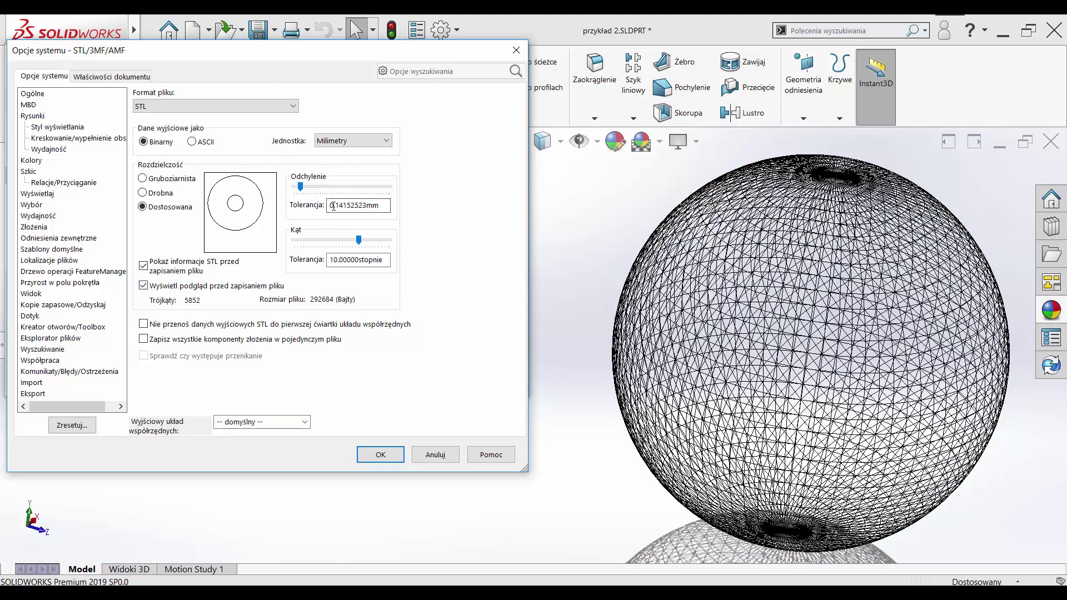
pyautogui.moveTo(300, 187); pyautogui.dragTo(294, 188)
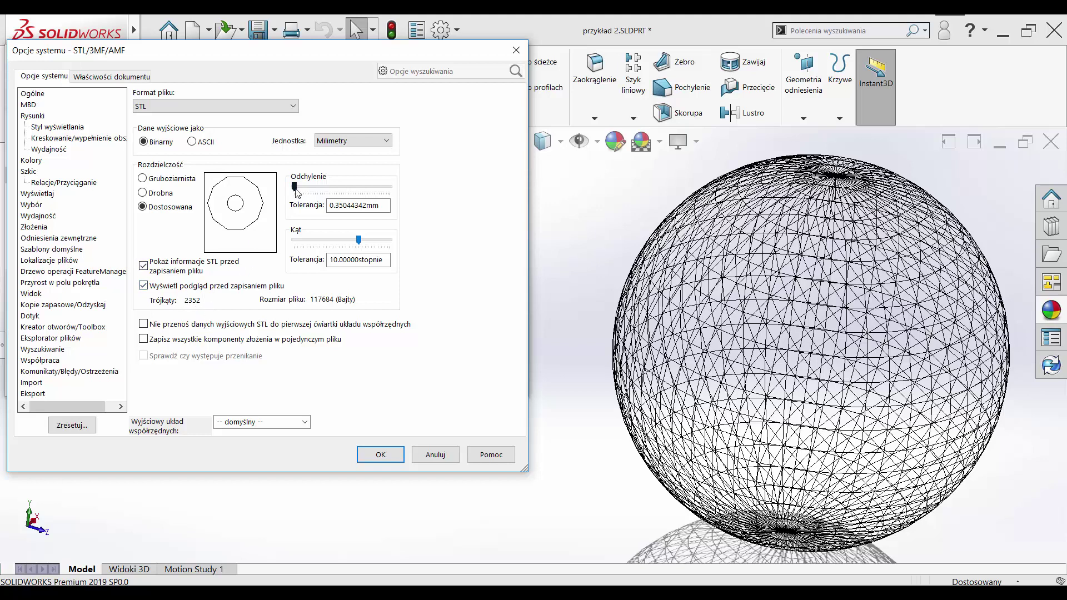
pyautogui.moveTo(294, 187)
pyautogui.mouseDown()
pyautogui.moveTo(404, 190)
pyautogui.moveTo(489, 240)
pyautogui.mouseUp()
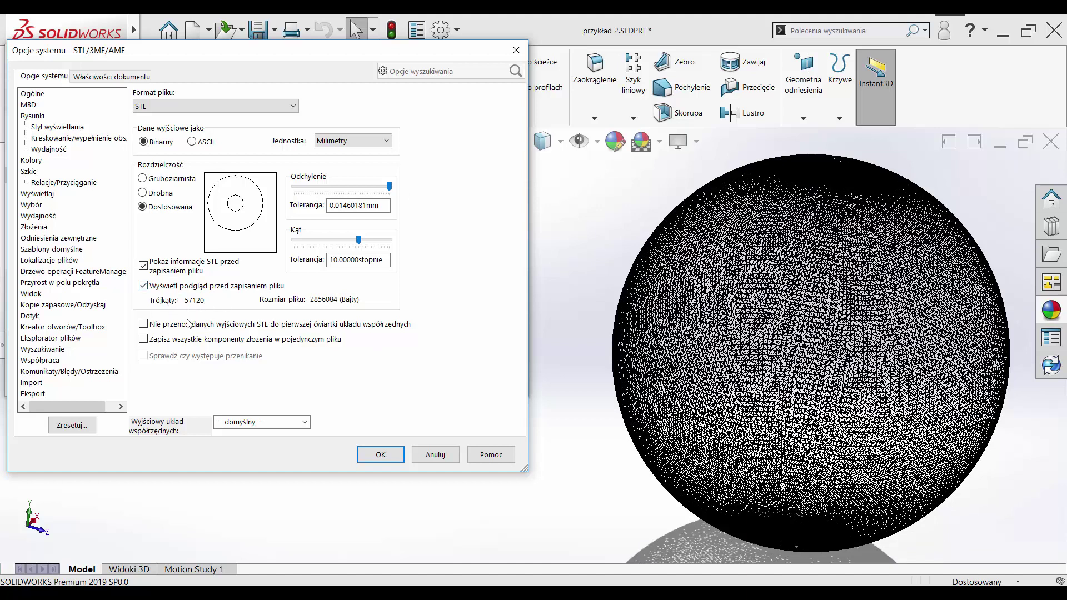
pyautogui.click(401, 458)
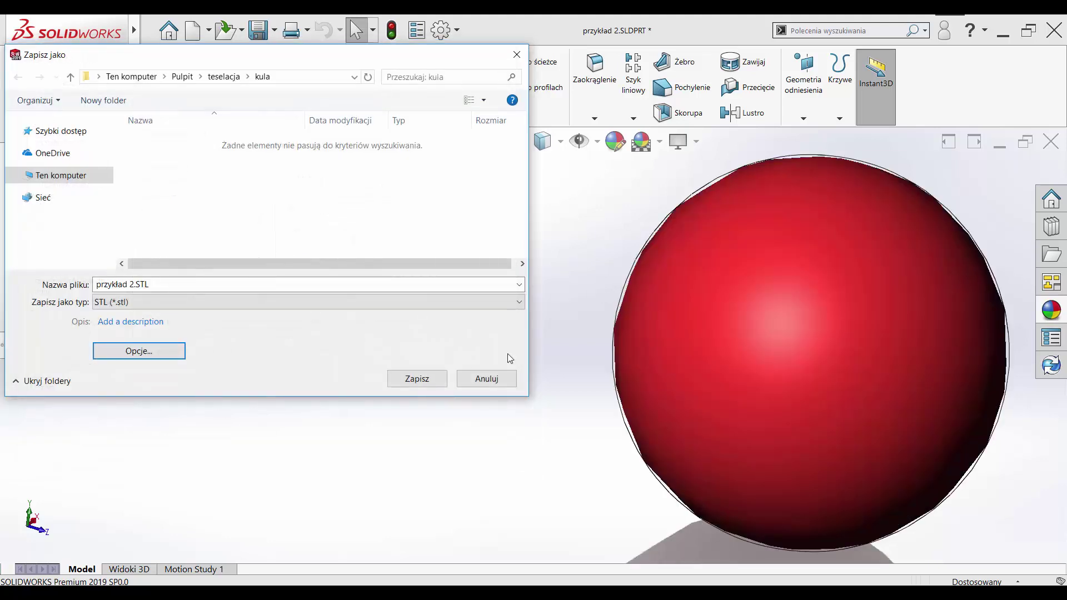
pyautogui.click(509, 376)
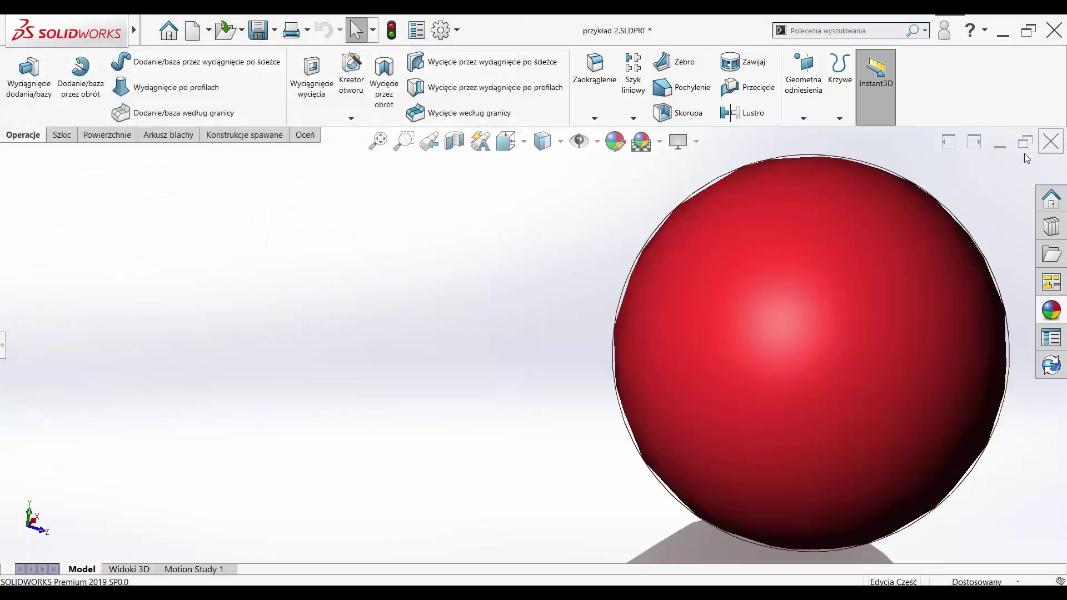
pyautogui.click(1051, 141)
# Discard przykład 2's changes and rotate the perforated part j.min geo_nup slightly
pyautogui.click(507, 331)
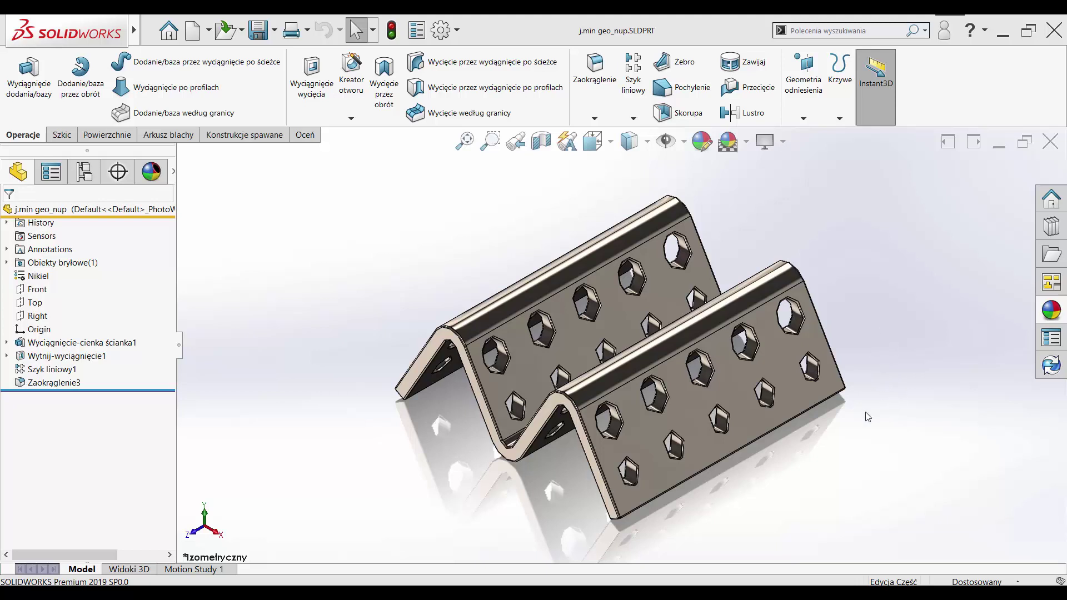
pyautogui.moveTo(867, 417)
pyautogui.mouseDown(button='middle')
pyautogui.moveTo(873, 398)
pyautogui.moveTo(836, 340)
pyautogui.mouseUp(button='middle')
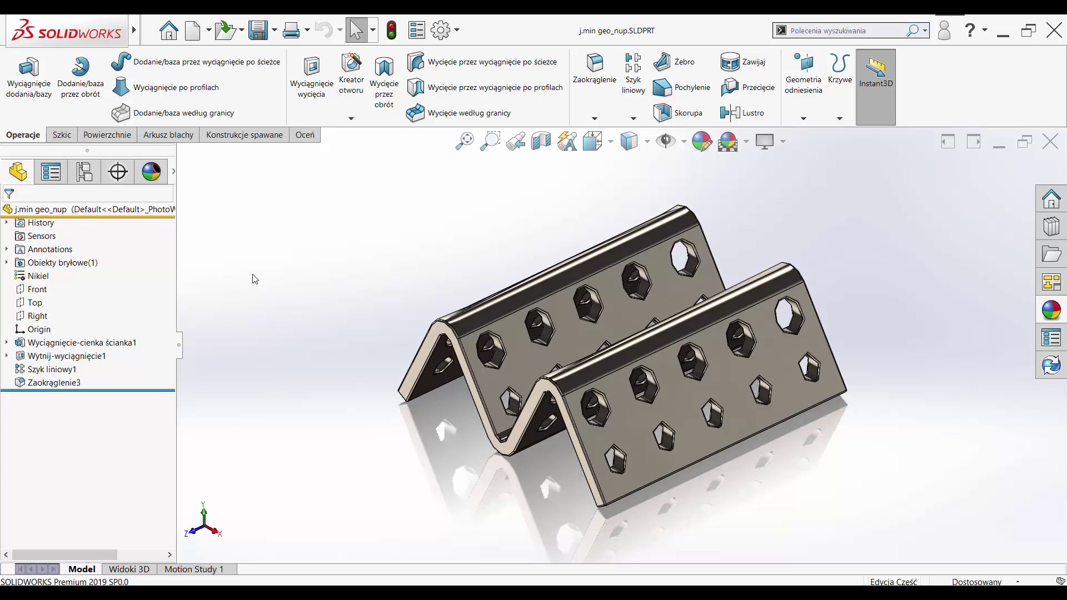
pyautogui.click(275, 30)
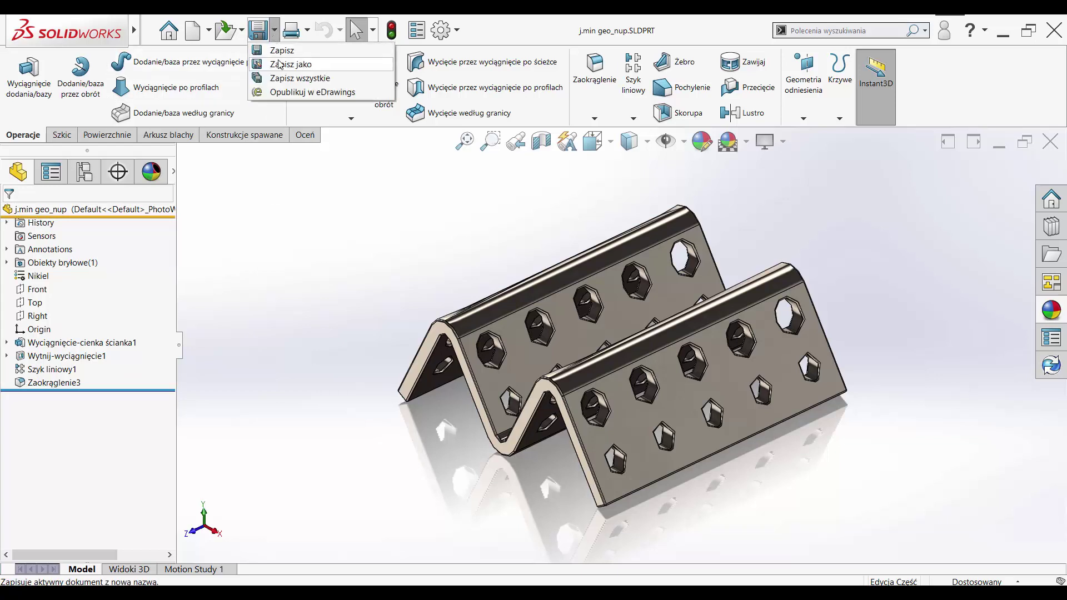
# Save a copy of the part as j.wys geo_nup.SLDPRT and open it
pyautogui.click(280, 65)
pyautogui.click(83, 340)
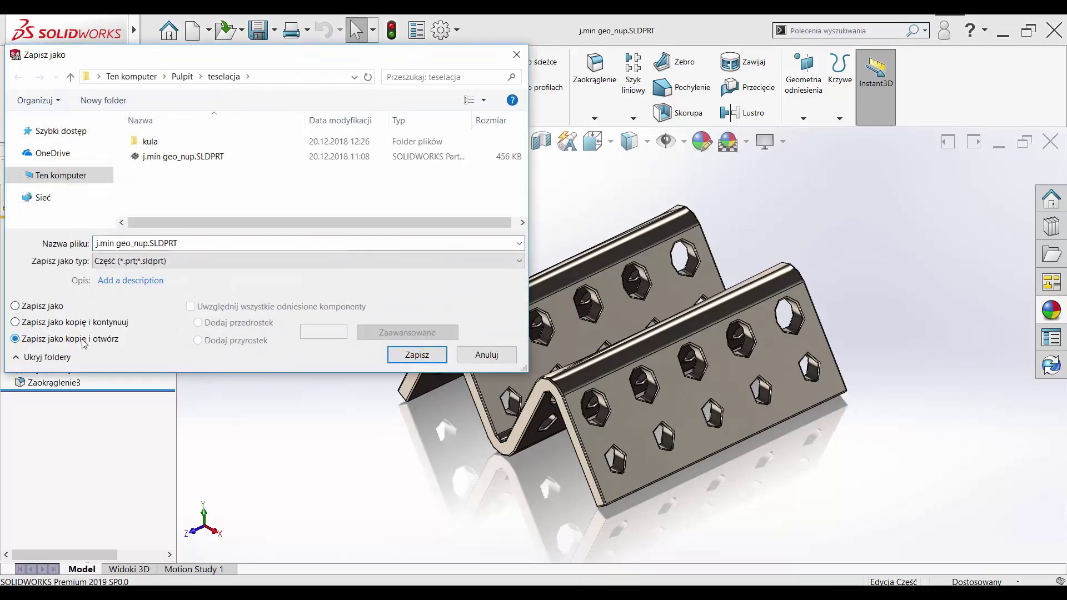
pyautogui.click(118, 244)
pyautogui.click(305, 261)
pyautogui.click(118, 244)
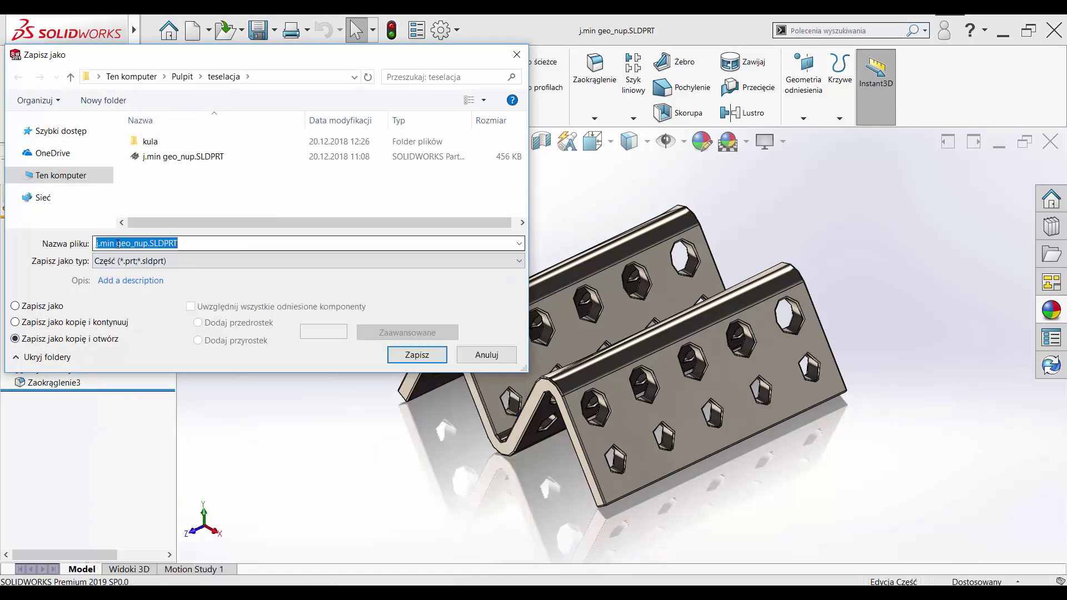
pyautogui.moveTo(114, 244); pyautogui.dragTo(105, 243)
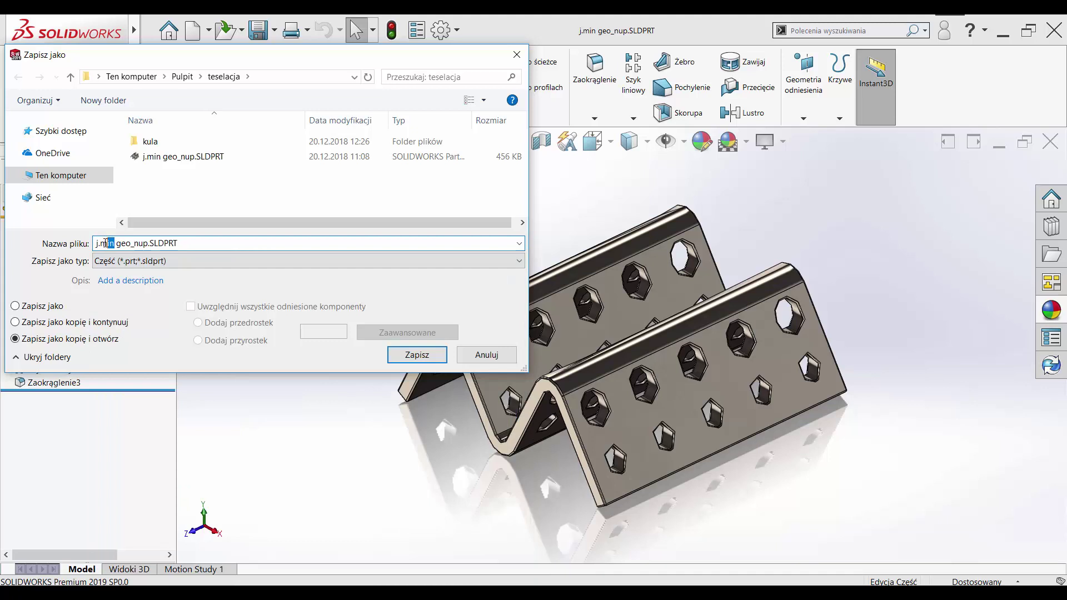
pyautogui.write('wy')
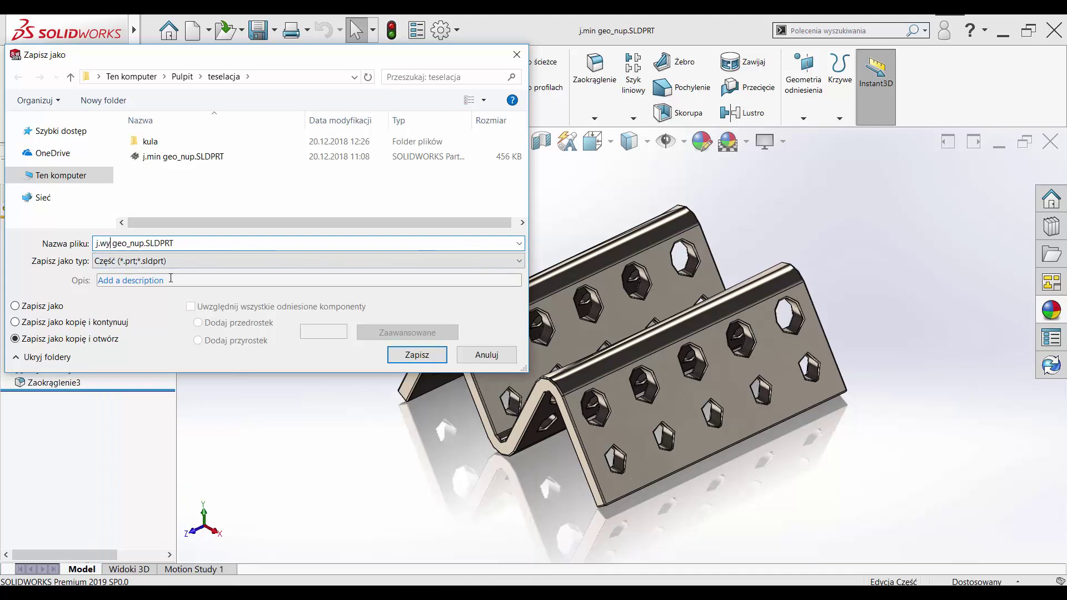
pyautogui.write('s')
pyautogui.click(402, 355)
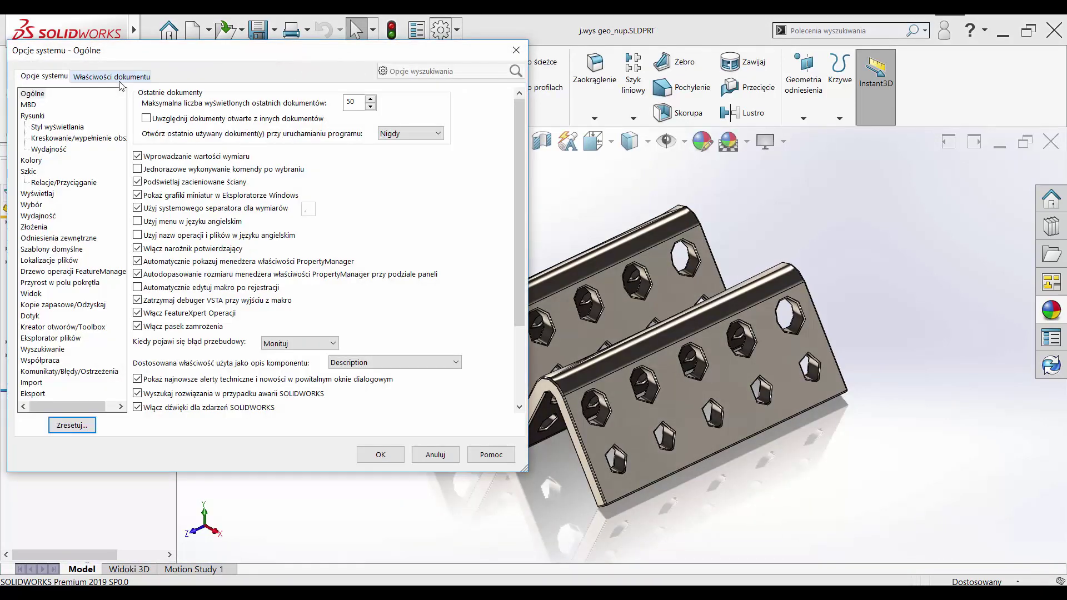
# Raise j.wys geo_nup's shaded image quality near Wysoka so holes render smooth, then save
pyautogui.click(118, 79)
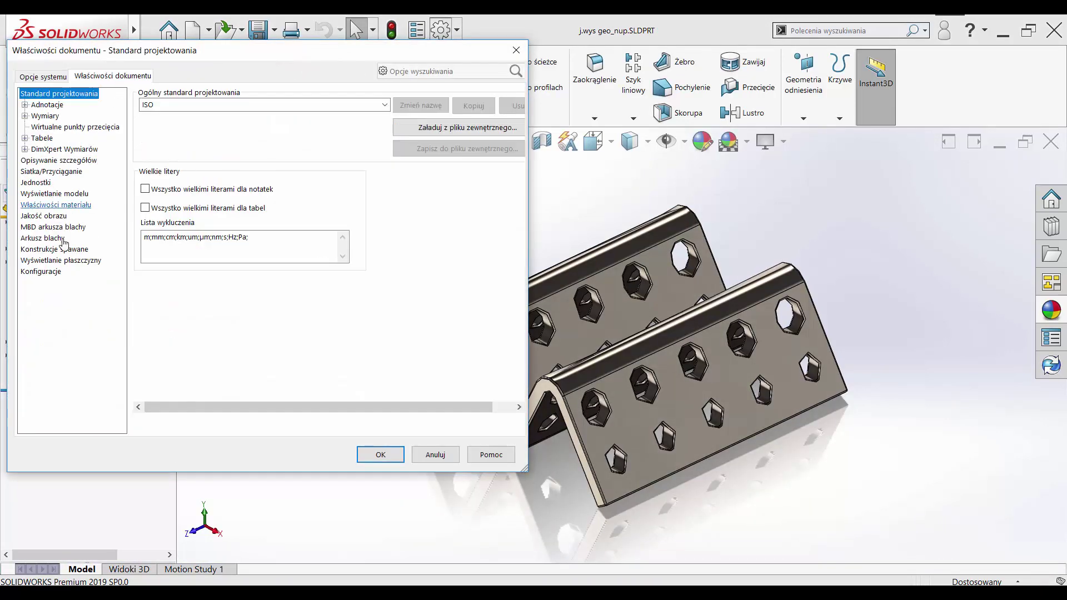
pyautogui.click(43, 216)
pyautogui.moveTo(151, 119); pyautogui.dragTo(366, 130)
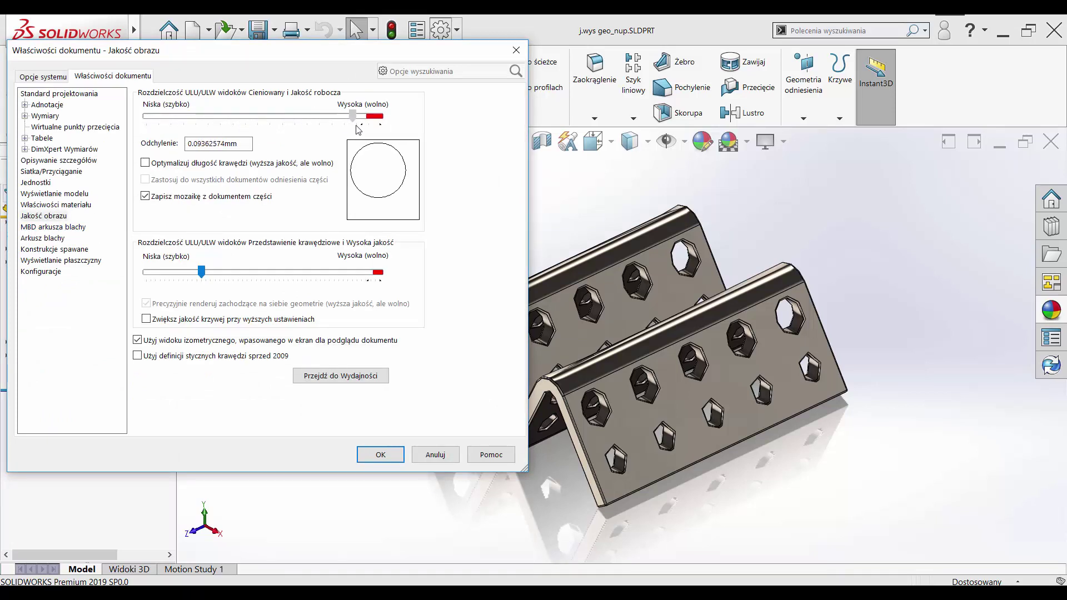
pyautogui.click(383, 450)
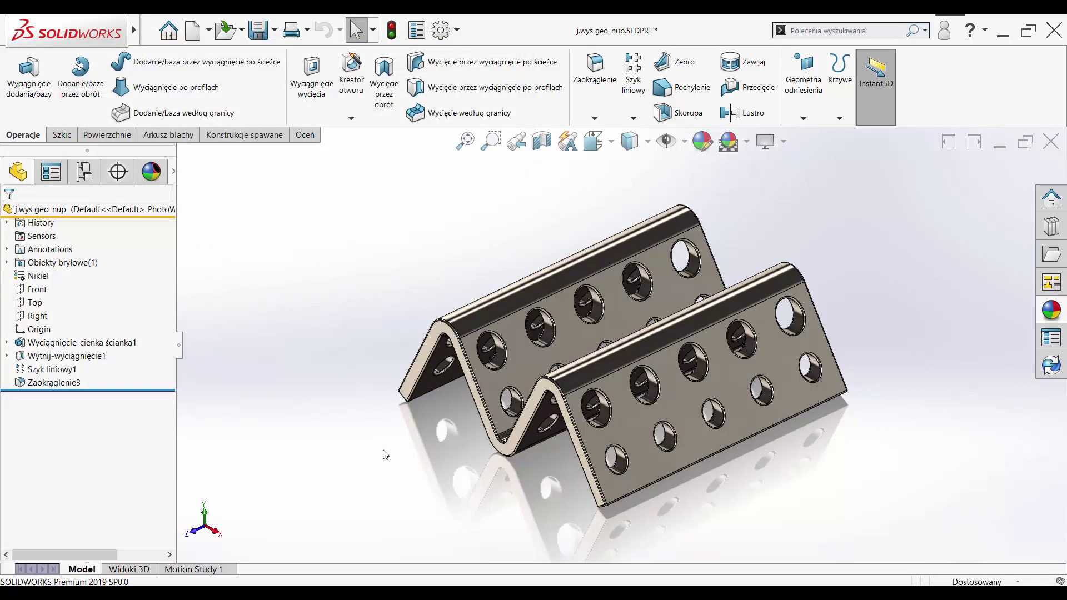
pyautogui.click(258, 30)
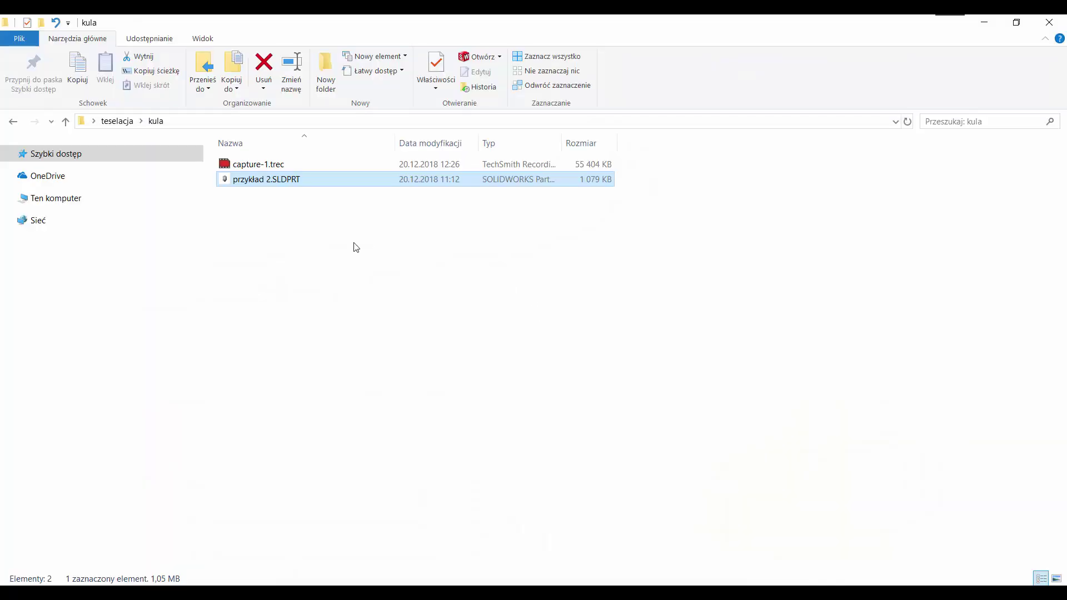
# Refresh the teselacja folder: j.wys geo_nup.SLDPRT is 1,36 MB versus 455 KB for j.min
pyautogui.press('BackSpace')
pyautogui.click(298, 278)
pyautogui.rightClick(299, 277)
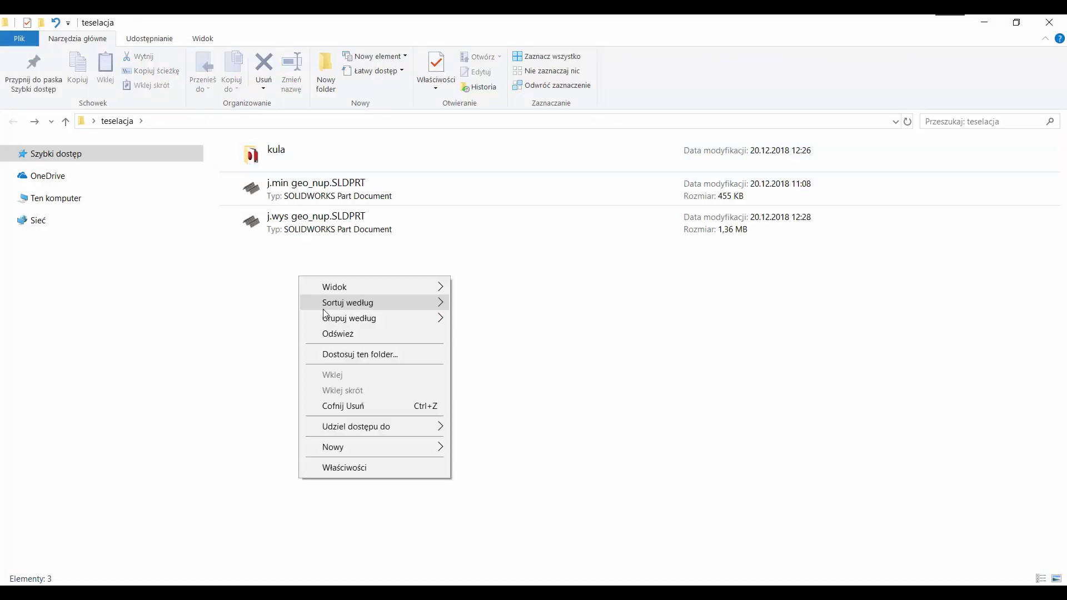
pyautogui.click(329, 334)
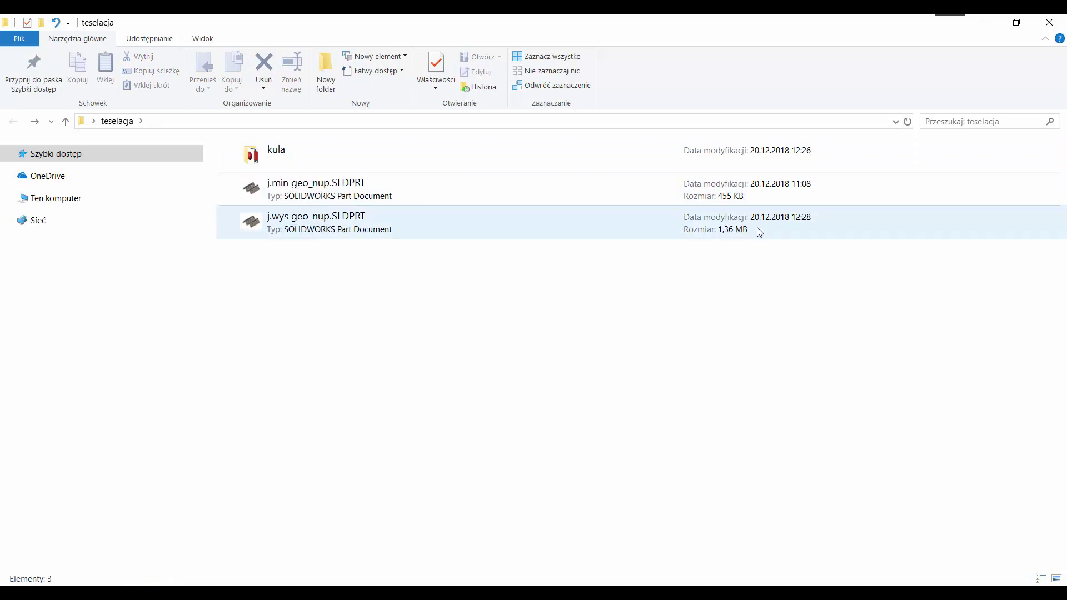
# Save a copy named j.wys_cp geo_nup.SLDPRT and open it
pyautogui.click(982, 31)
pyautogui.click(275, 29)
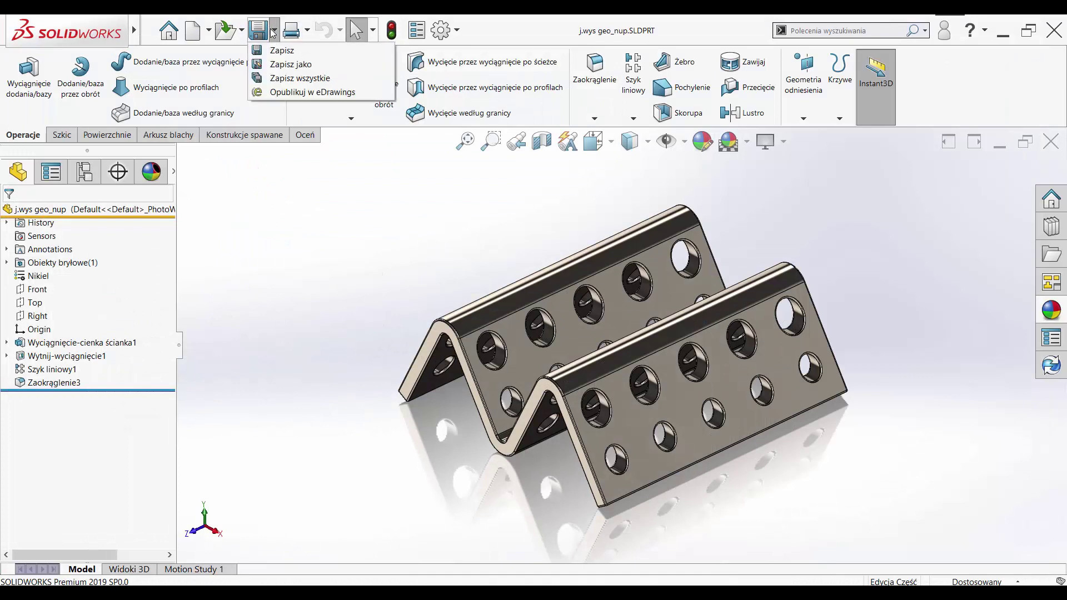
pyautogui.click(280, 65)
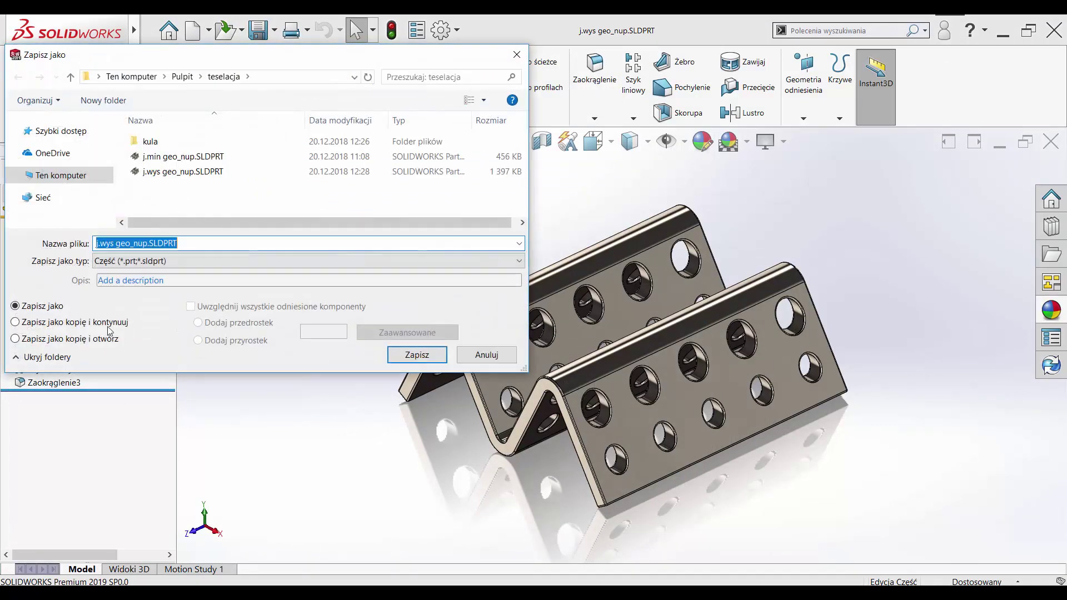
pyautogui.click(15, 338)
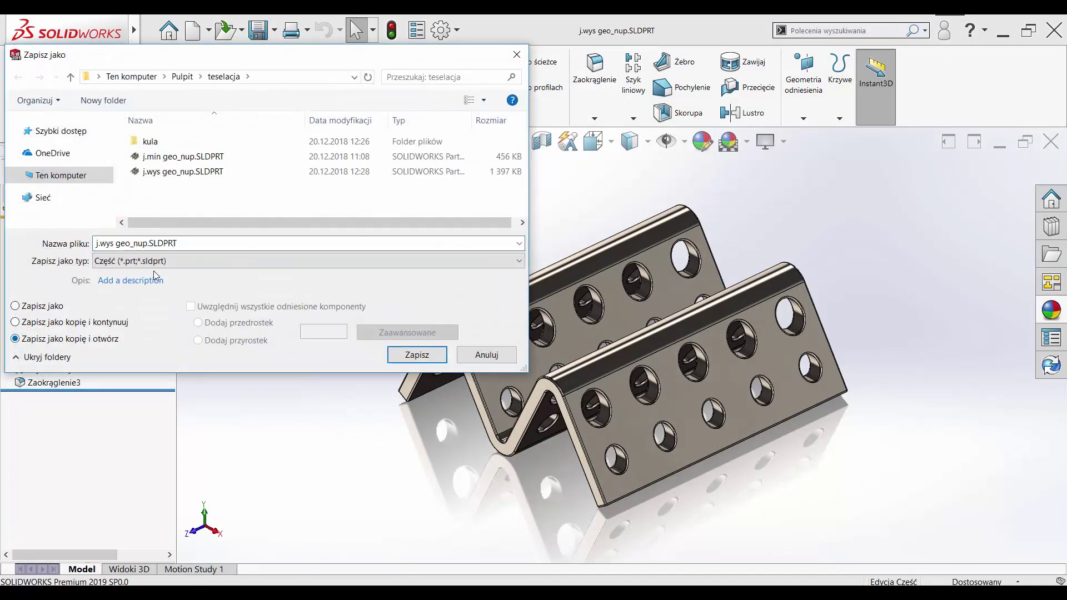
pyautogui.doubleClick(117, 243)
pyautogui.click(165, 244)
pyautogui.press('Left')
pyautogui.write('_cp')
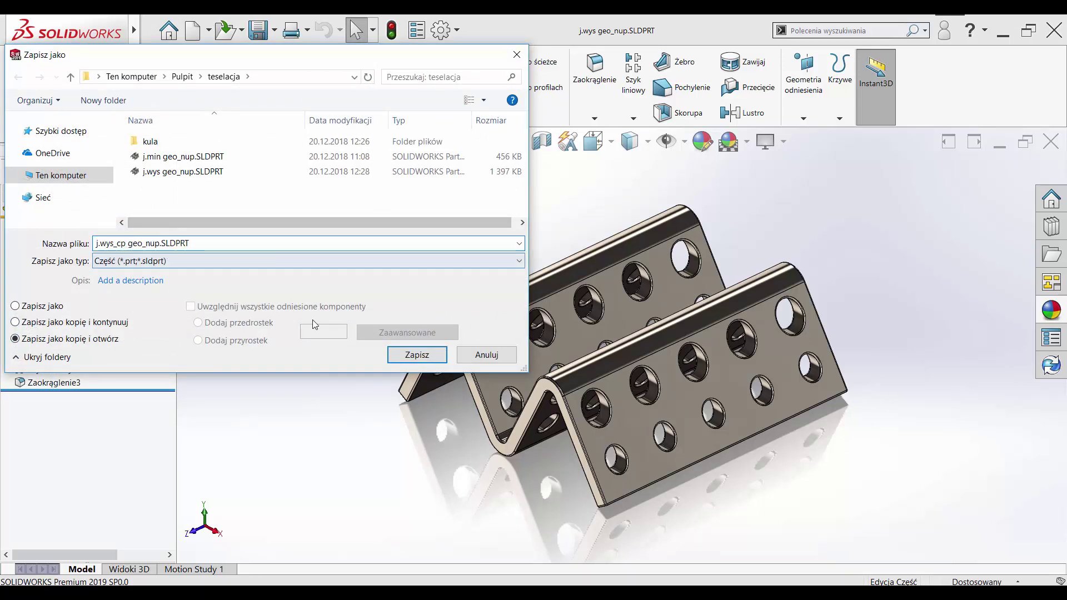
pyautogui.click(397, 353)
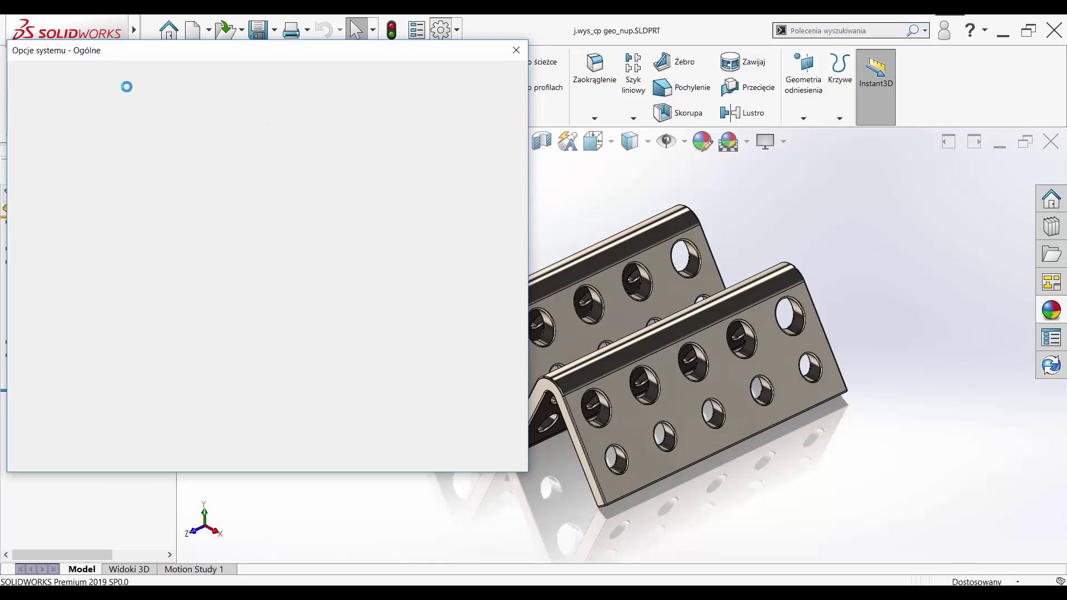
# Set j.wys_cp's shaded image quality to the maximum red-zone setting
pyautogui.click(123, 78)
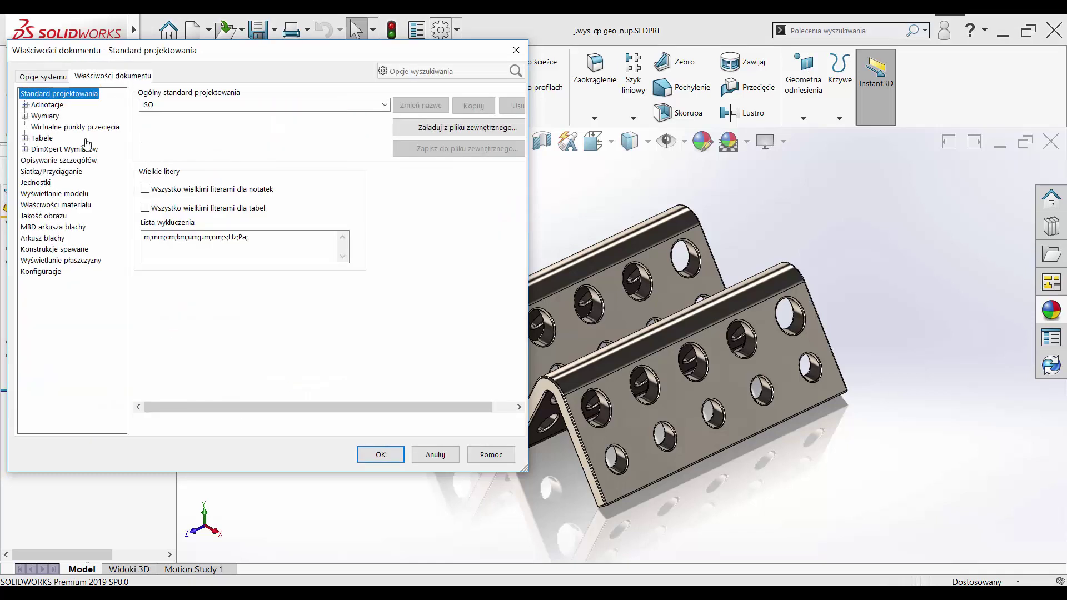
pyautogui.click(43, 216)
pyautogui.click(371, 116)
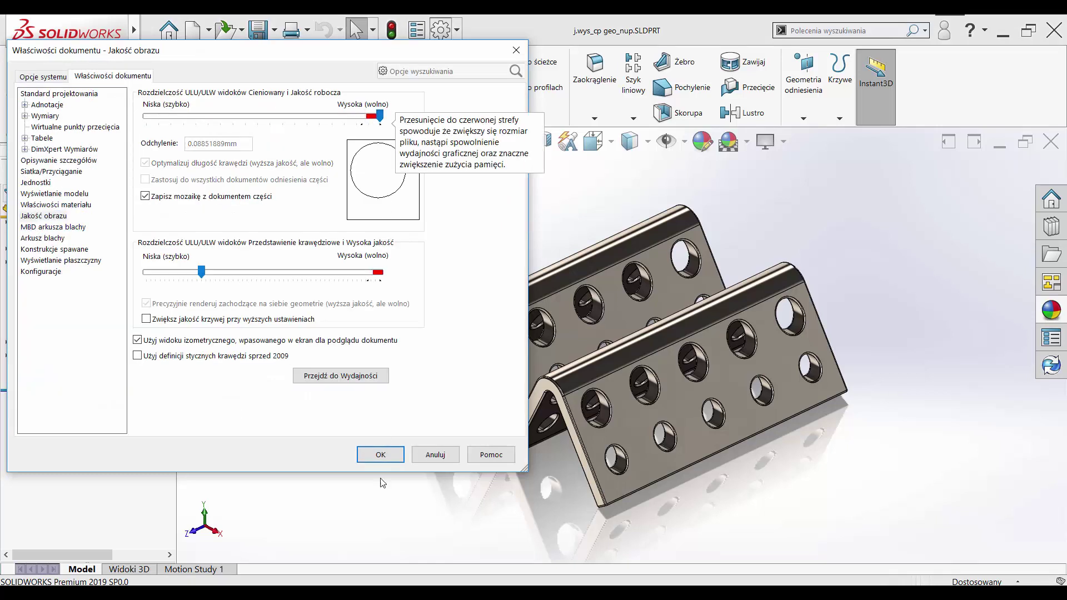
pyautogui.click(382, 453)
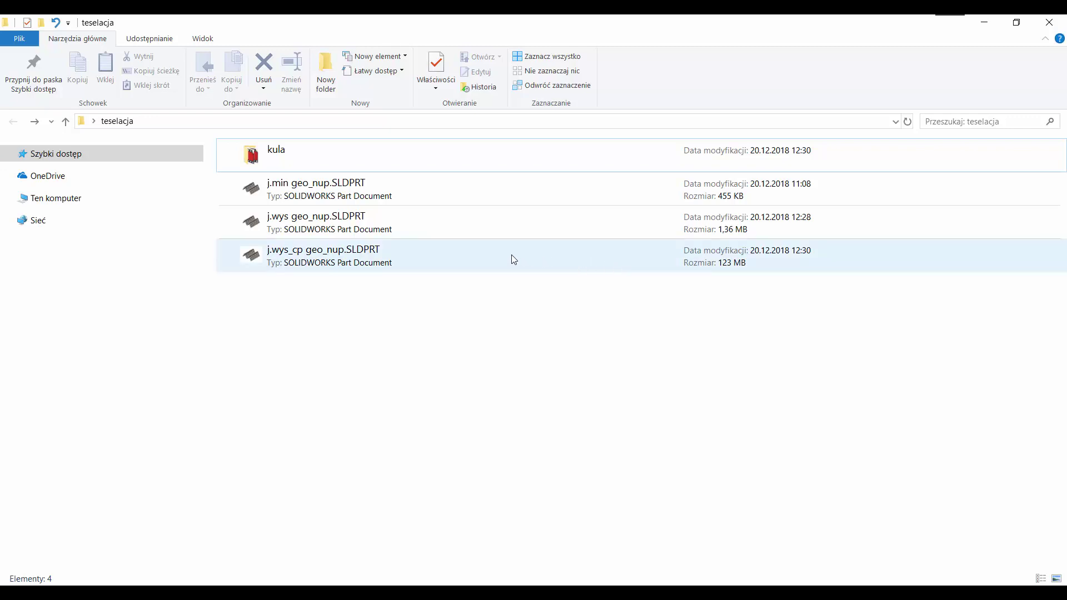
# Confirm j.wys_cp geo_nup.SLDPRT is 123 MB in Explorer, then minimize the Explorer window
pyautogui.click(467, 259)
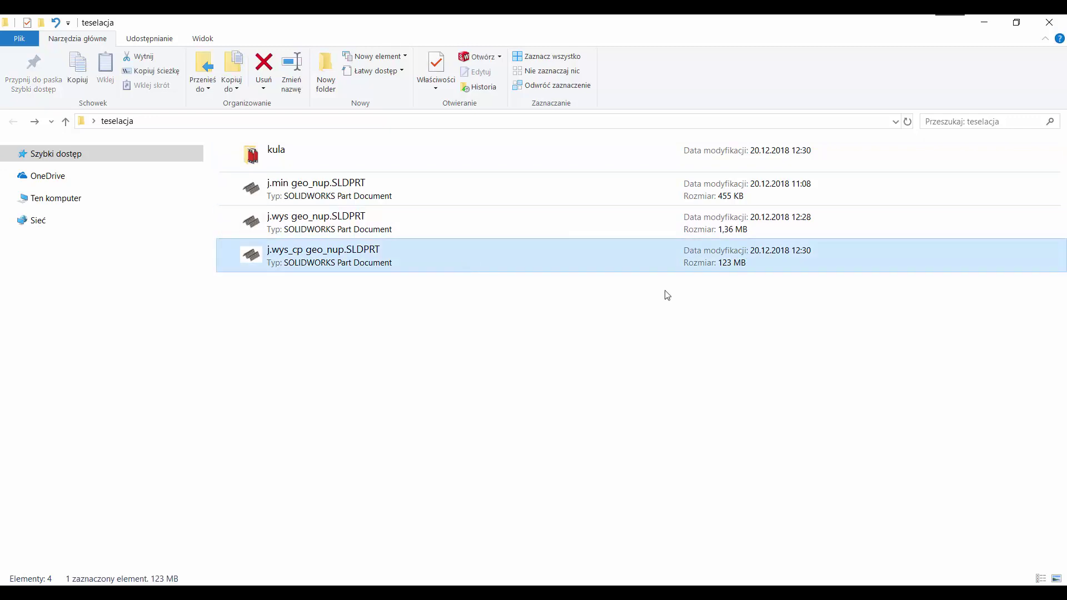
pyautogui.click(982, 24)
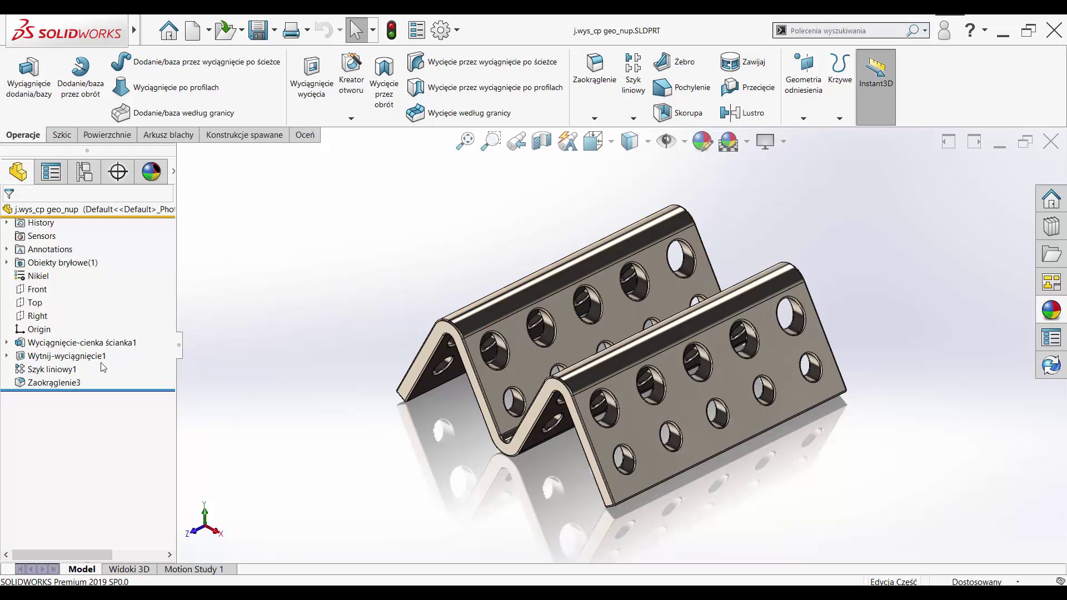
# Suppress the Wytnij-wyciągnięcie1 hole cut, Szyk liniowy1 pattern and Zaokrąglenie3 fillet
pyautogui.click(66, 358)
pyautogui.keyDown('shift'); pyautogui.click(66, 382); pyautogui.keyUp('shift')
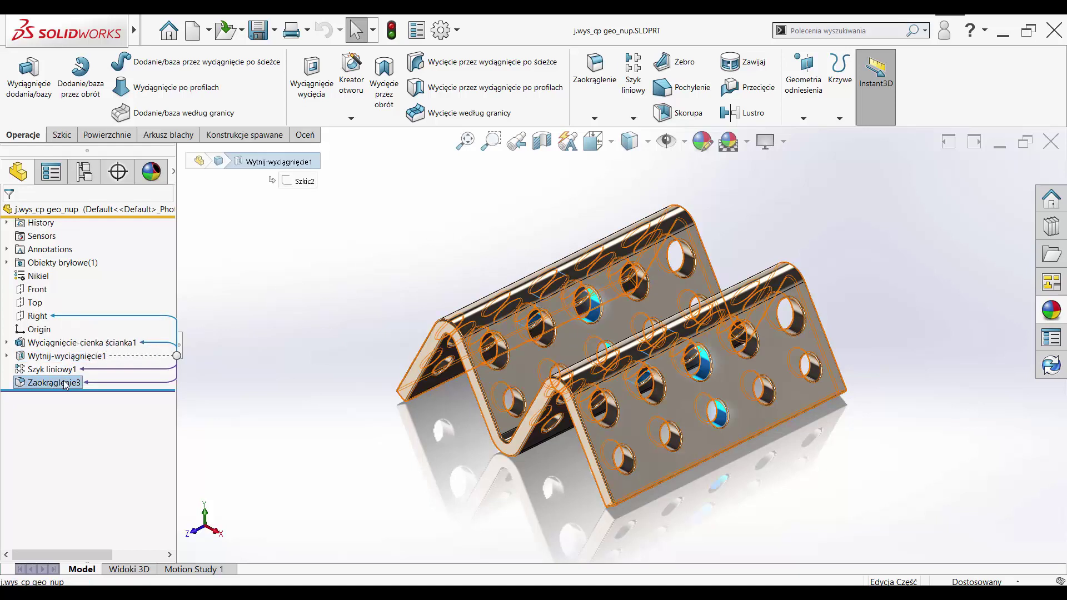
pyautogui.click(74, 358)
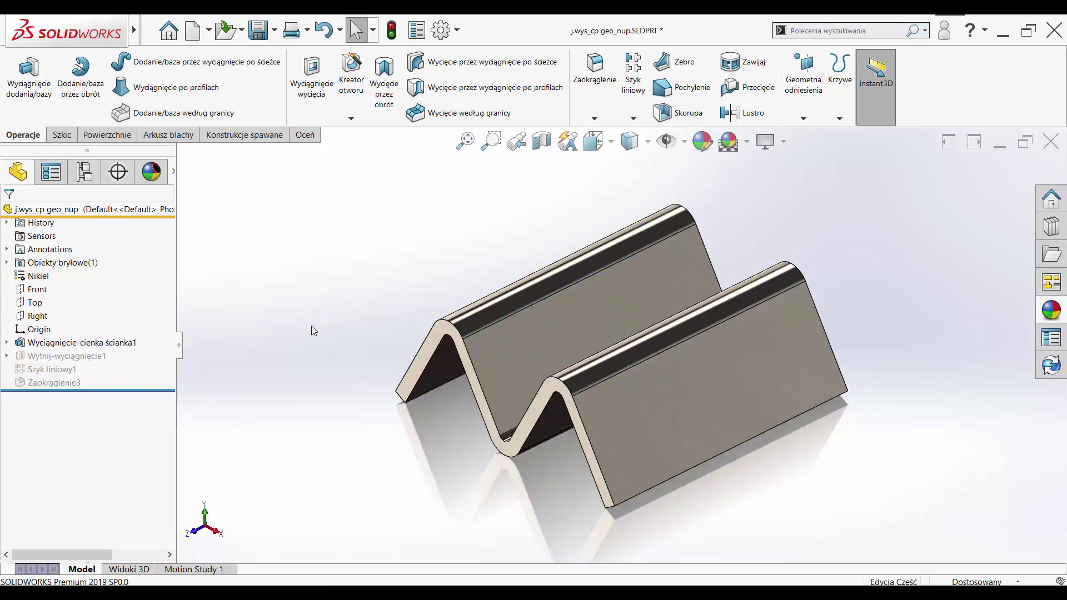
# Save a copy of the part as j.wys_cp geo_up.SLDPRT and open it
pyautogui.click(275, 30)
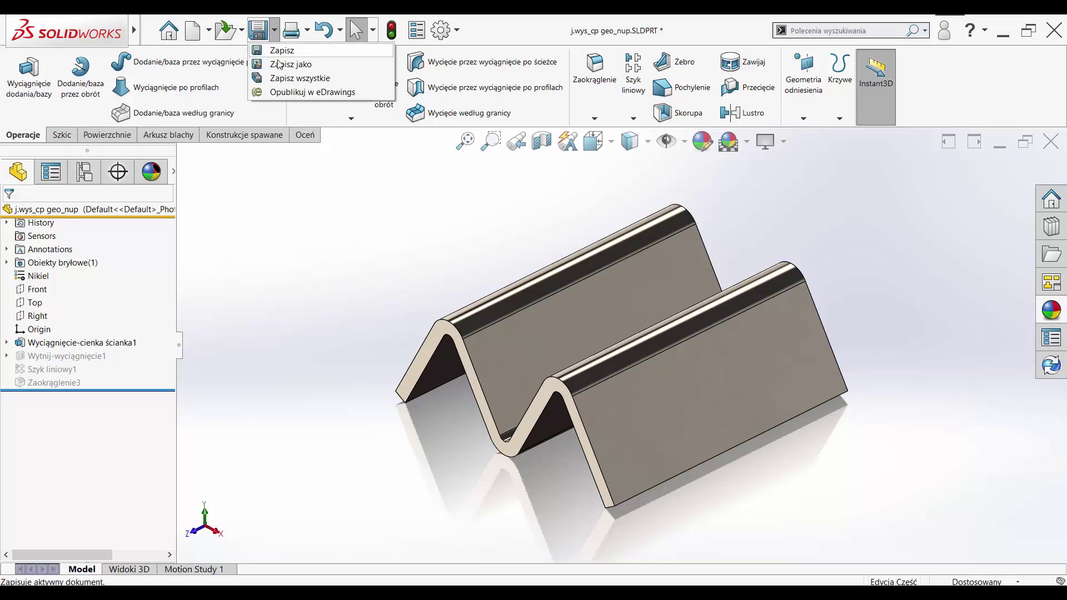
pyautogui.click(283, 63)
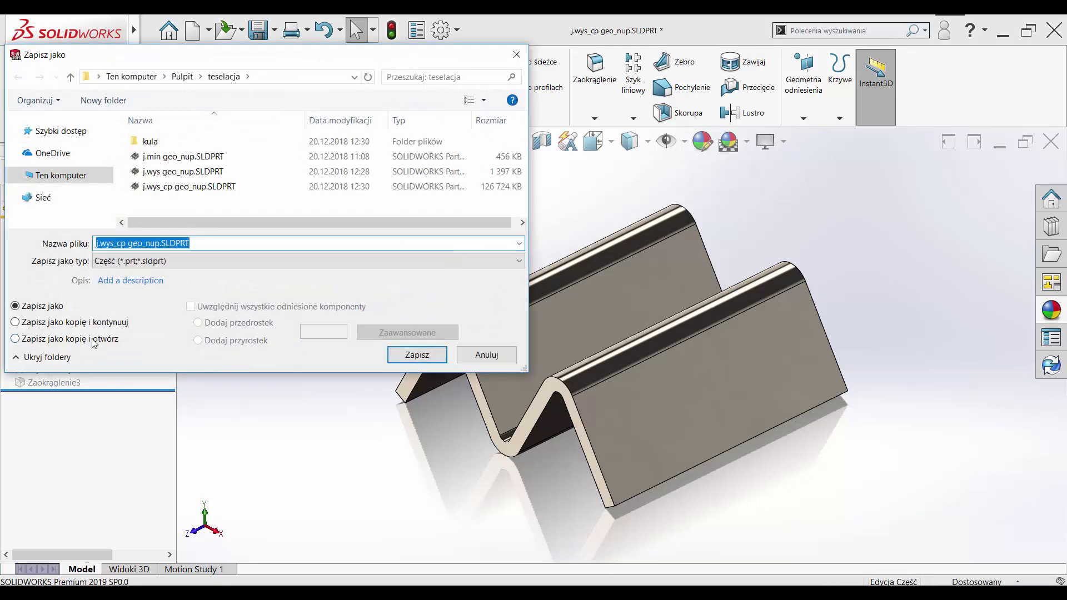
pyautogui.click(95, 339)
pyautogui.click(112, 243)
pyautogui.click(151, 243)
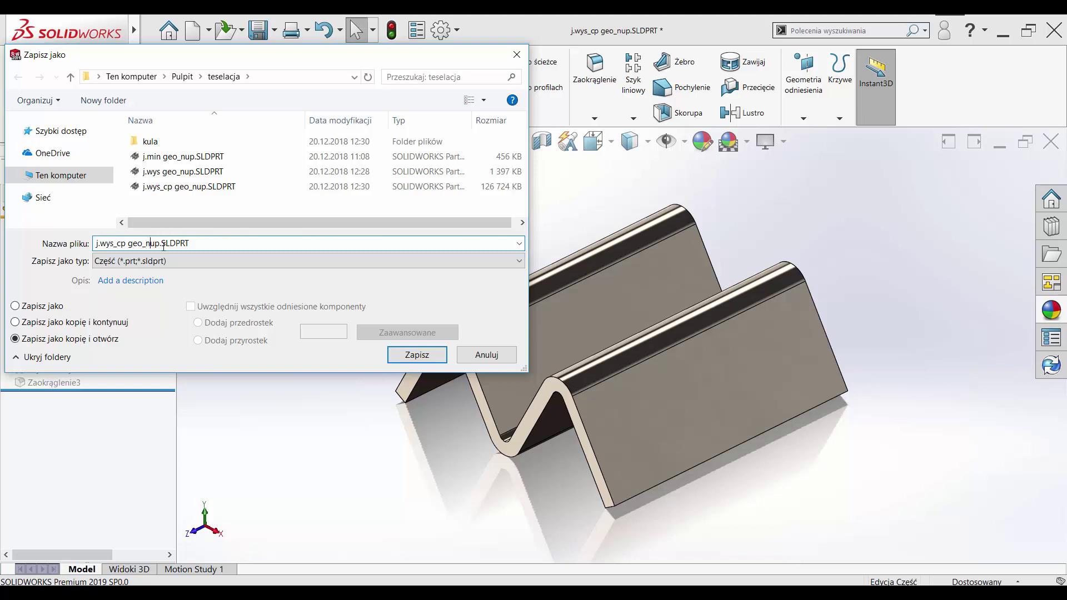
pyautogui.press('BackSpace')
pyautogui.click(393, 356)
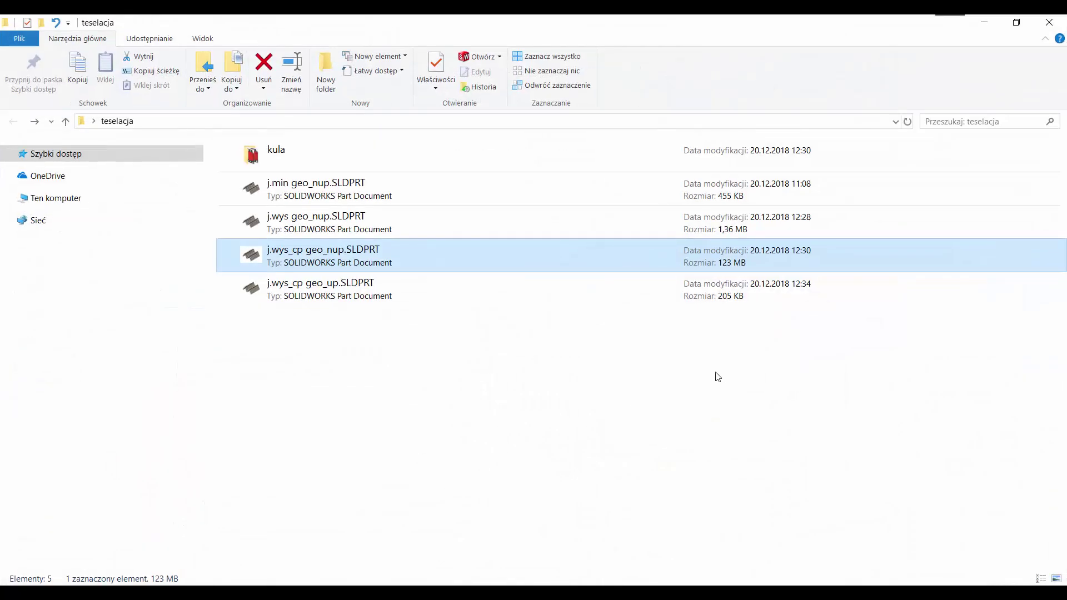
# Check that j.wys_cp geo_up.SLDPRT is only 205 KB, then bring SOLIDWORKS back
pyautogui.click(718, 375)
pyautogui.click(736, 301)
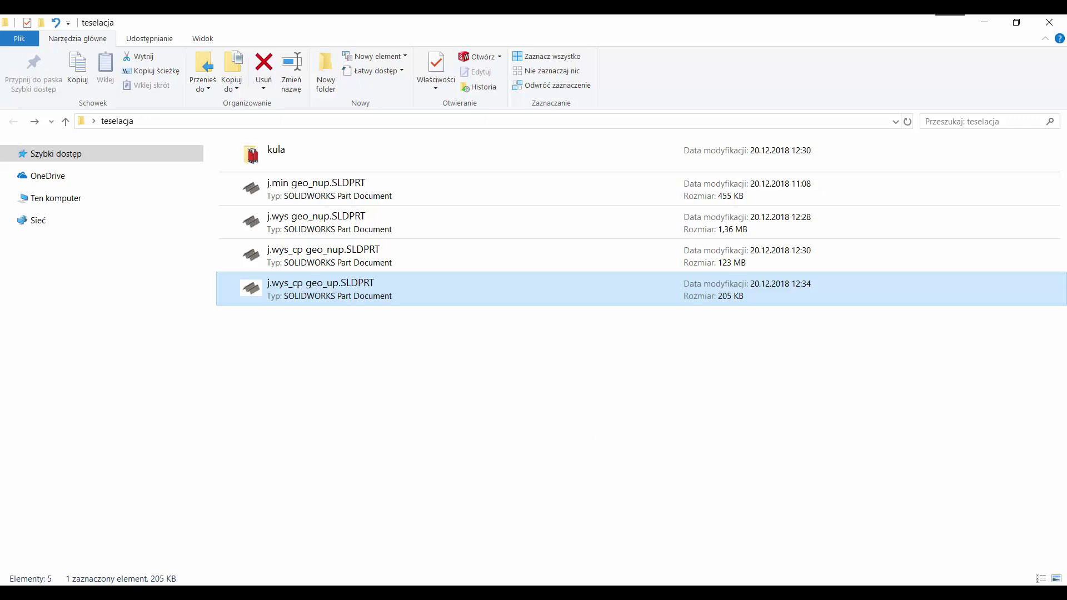
pyautogui.click(311, 593)
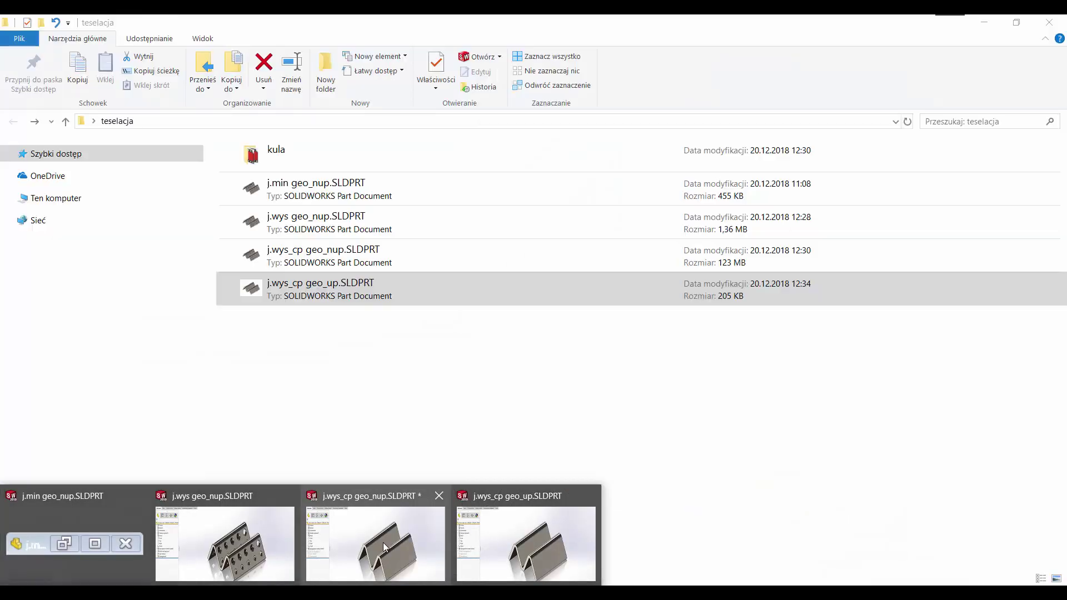
# Unsuppress the hole cut, linear pattern and fillet features in the part
pyautogui.click(382, 542)
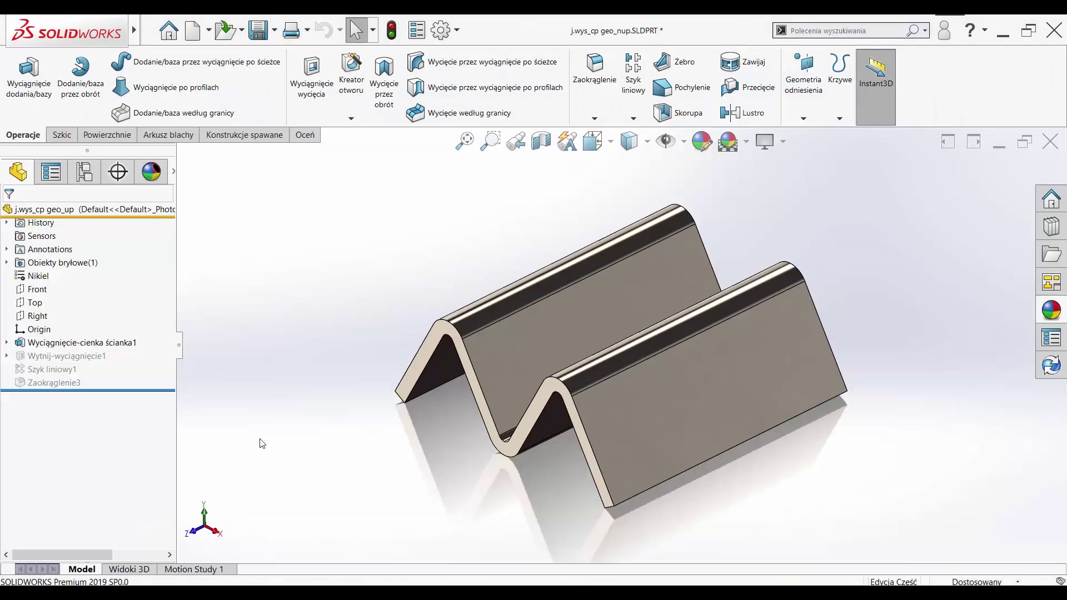
pyautogui.click(84, 356)
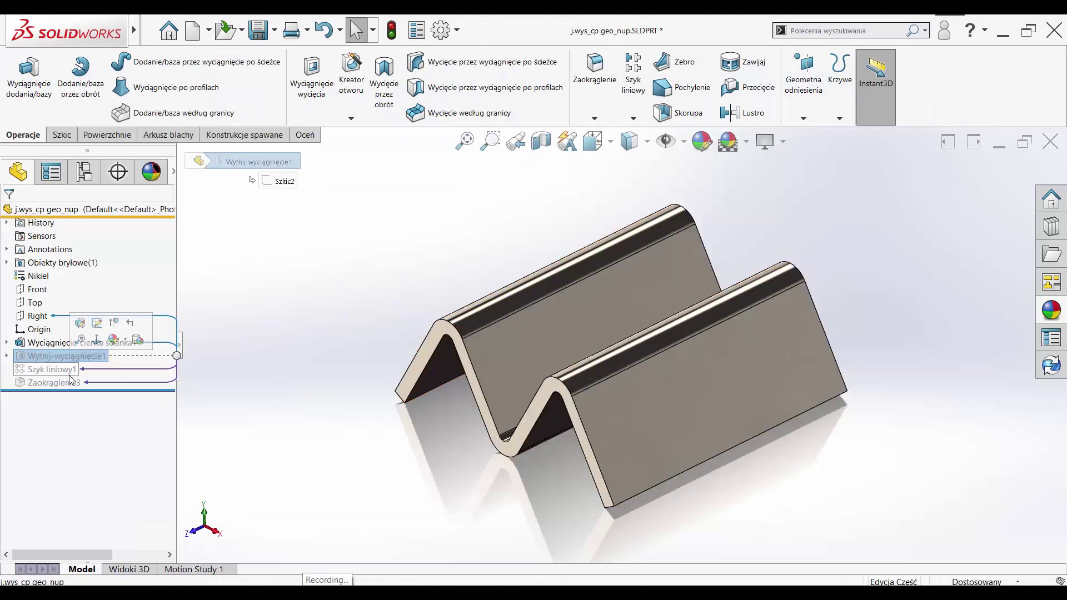
pyautogui.keyDown('shift'); pyautogui.click(66, 382); pyautogui.keyUp('shift')
pyautogui.click(97, 360)
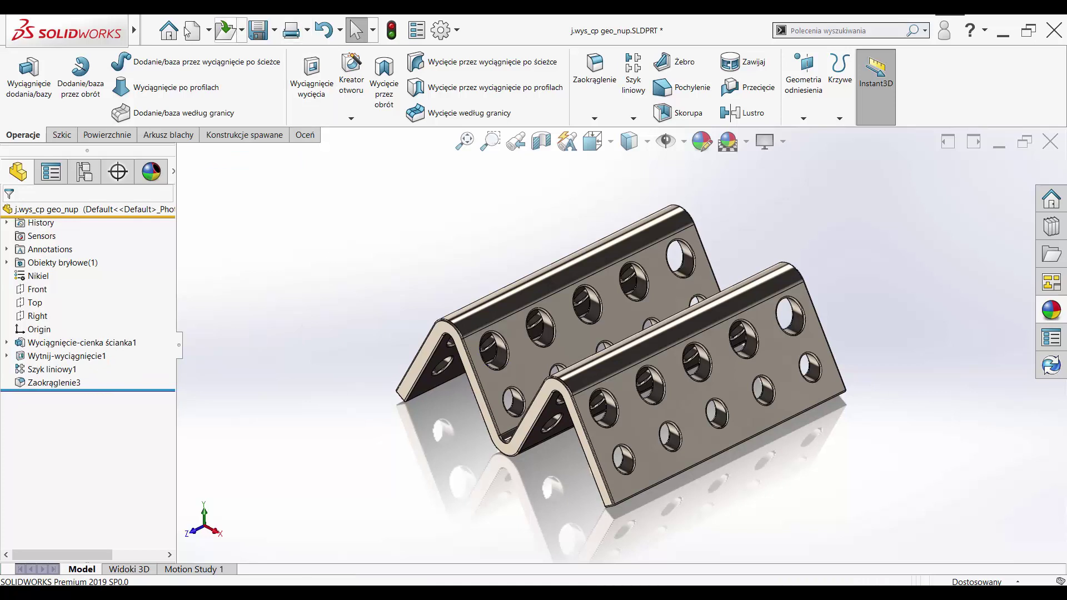
# Create new assembly Złożenie3 and insert all four perforated part files
pyautogui.moveTo(67, 32)
pyautogui.click(150, 32)
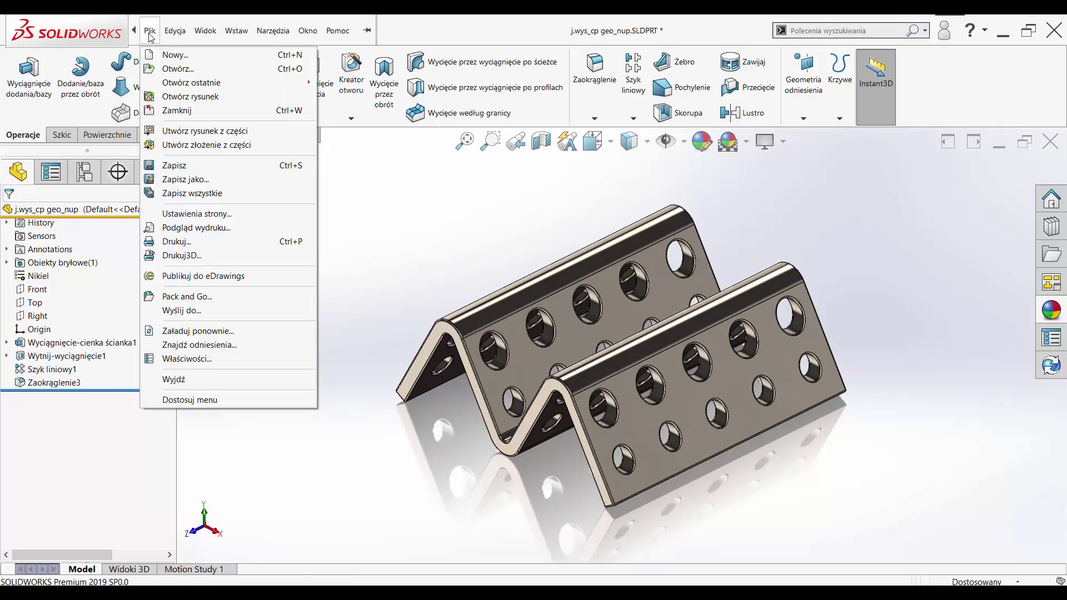
pyautogui.click(196, 145)
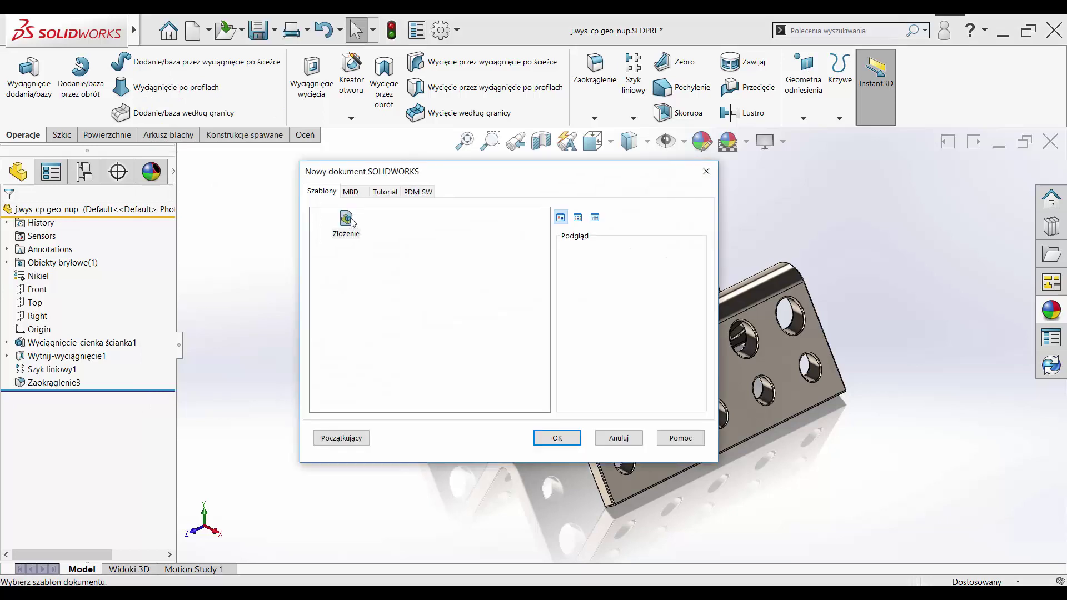
pyautogui.doubleClick(349, 225)
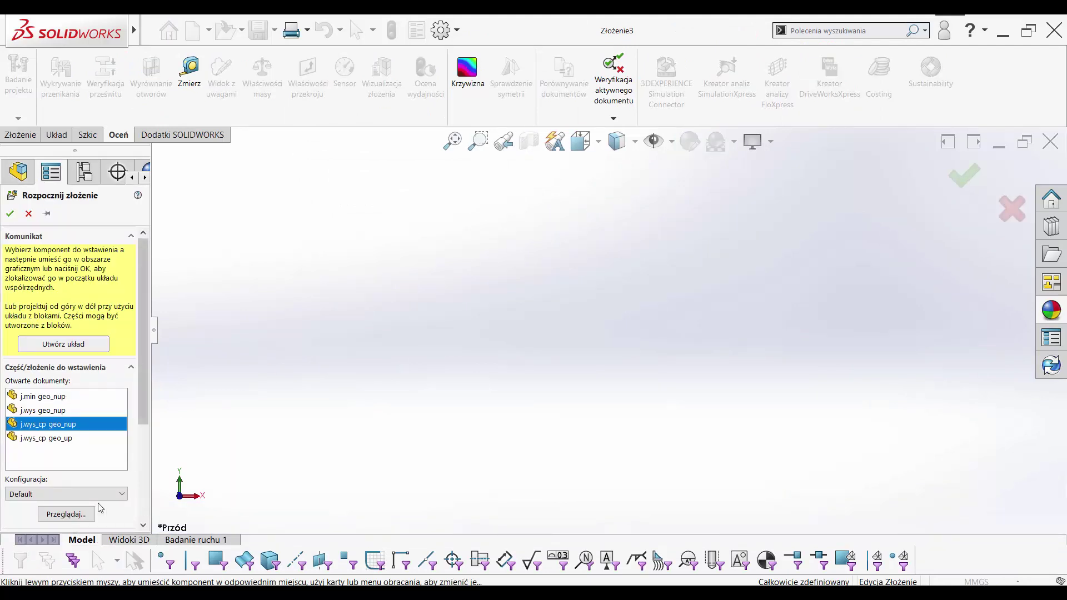
pyautogui.click(85, 514)
pyautogui.moveTo(339, 240); pyautogui.dragTo(292, 150)
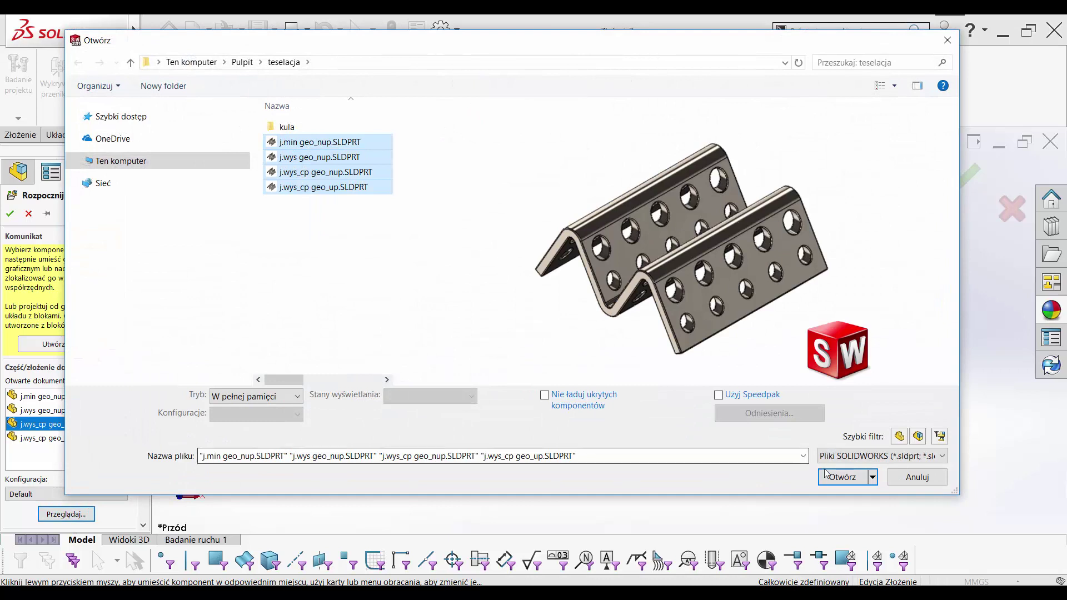
pyautogui.click(827, 474)
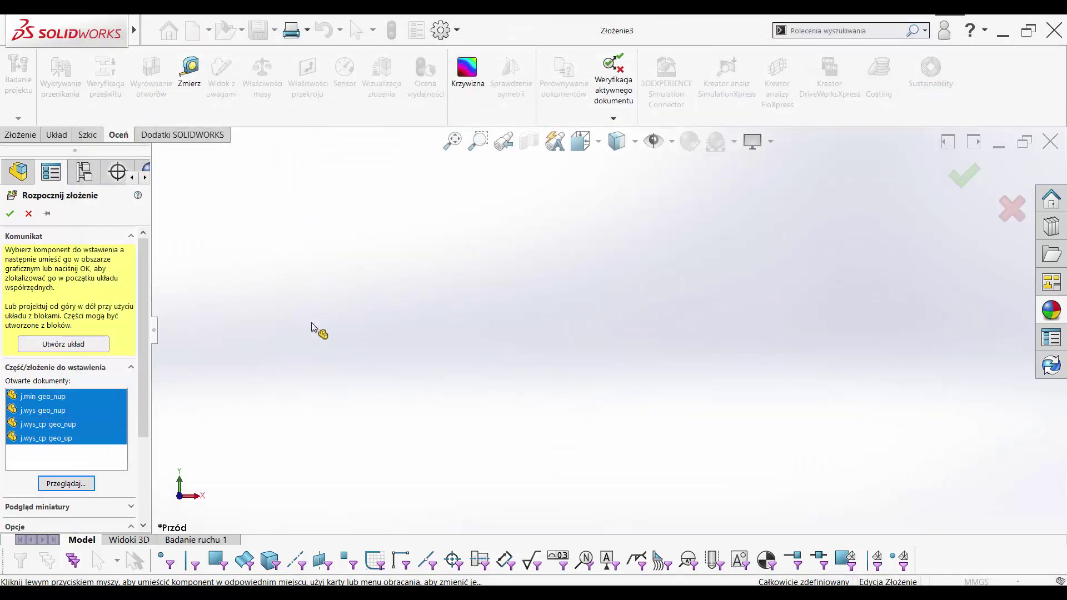
pyautogui.click(340, 298)
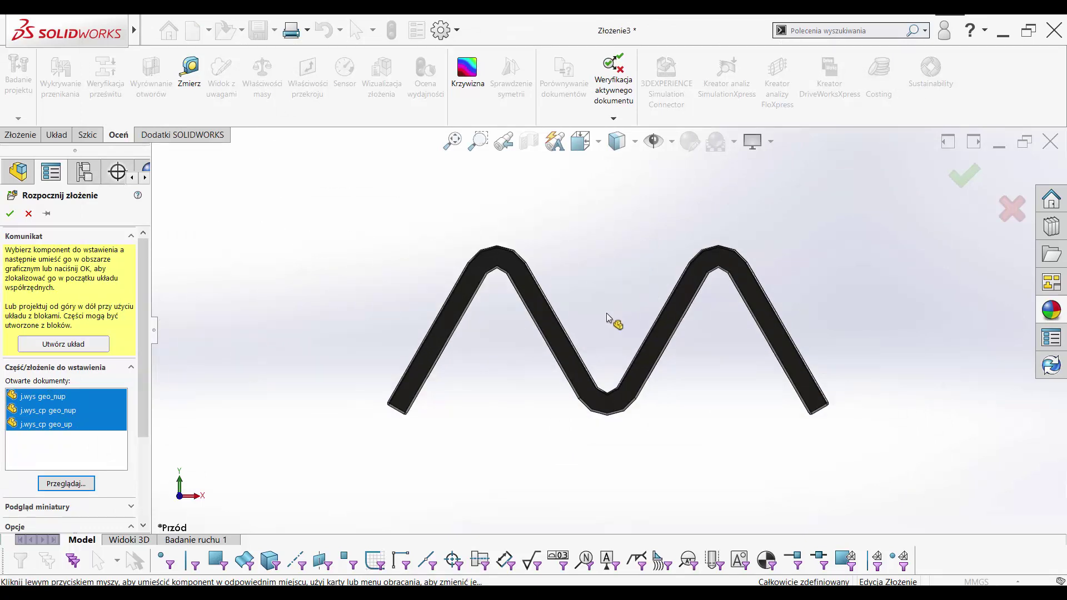
pyautogui.click(555, 382)
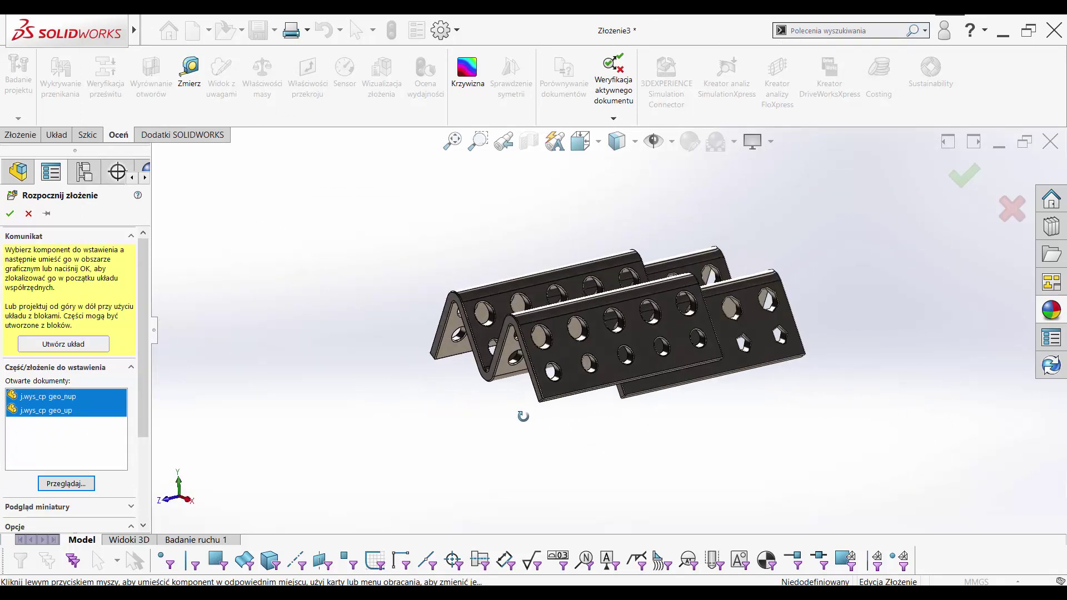
pyautogui.click(511, 451)
# Drag one part apart into a two-by-two layout and view it isometrically
pyautogui.moveTo(601, 361); pyautogui.dragTo(650, 454)
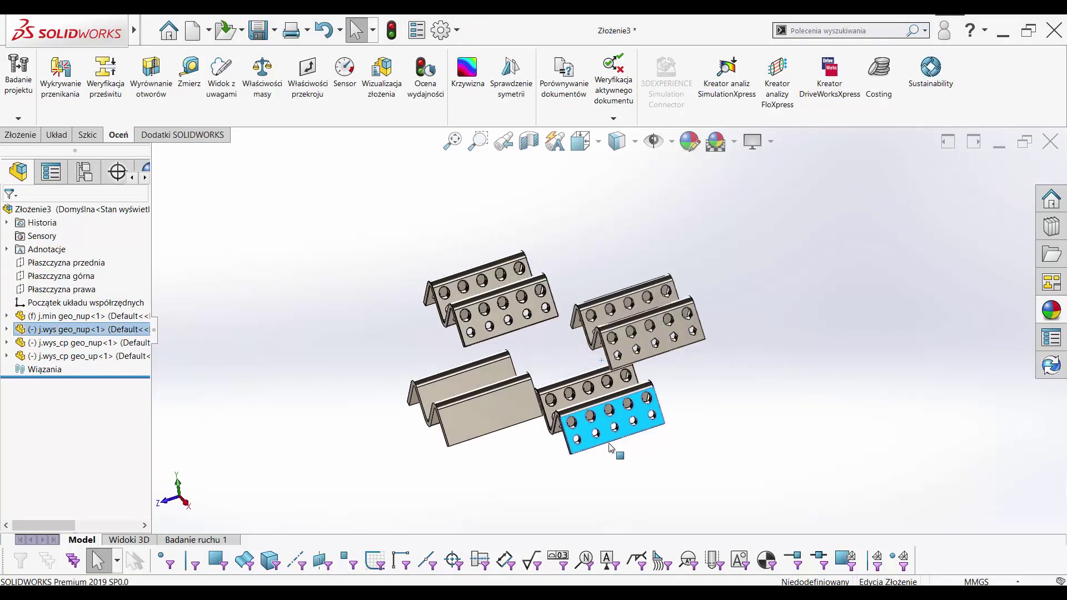
pyautogui.press('Escape')
pyautogui.hotkey('ctrl', '7')
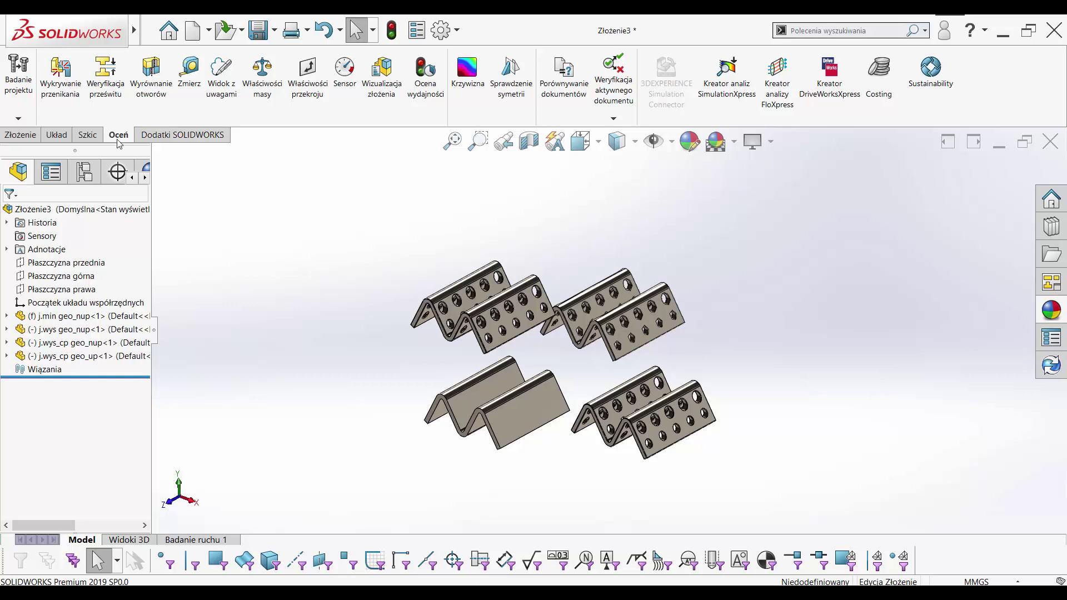
# Show Assembly Visualization with an added Grafika-Trójkąty triangle-count column
pyautogui.click(389, 116)
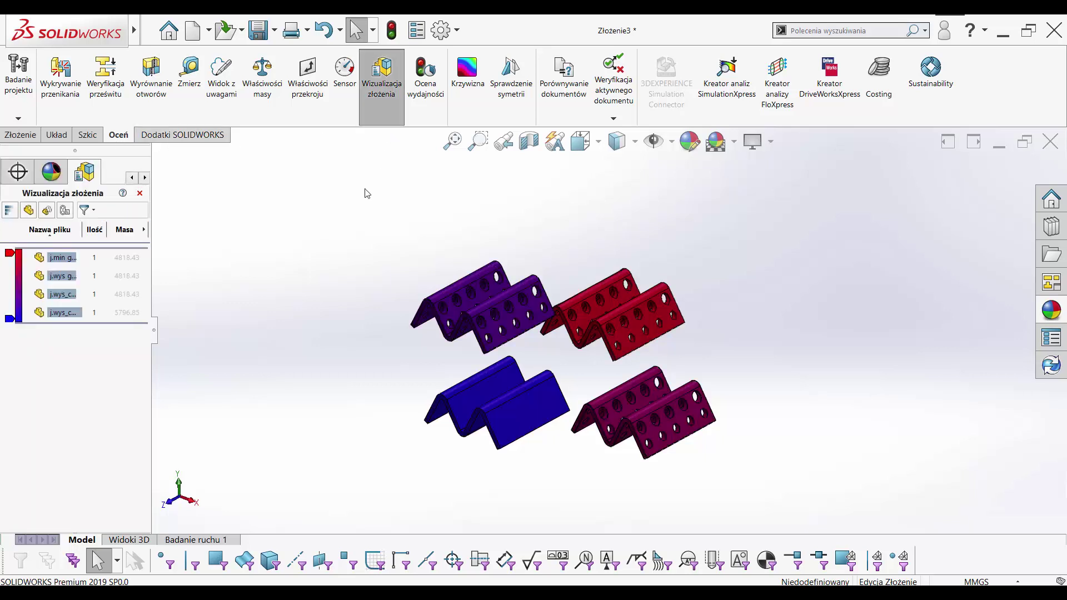
pyautogui.rightClick(144, 234)
pyautogui.click(165, 297)
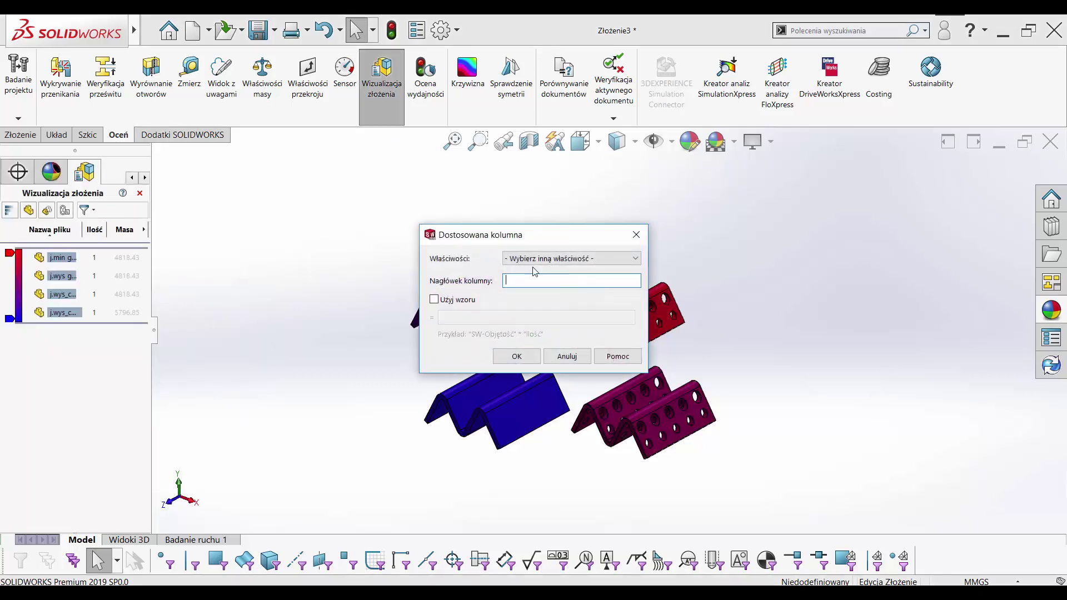
pyautogui.click(536, 259)
pyautogui.click(550, 516)
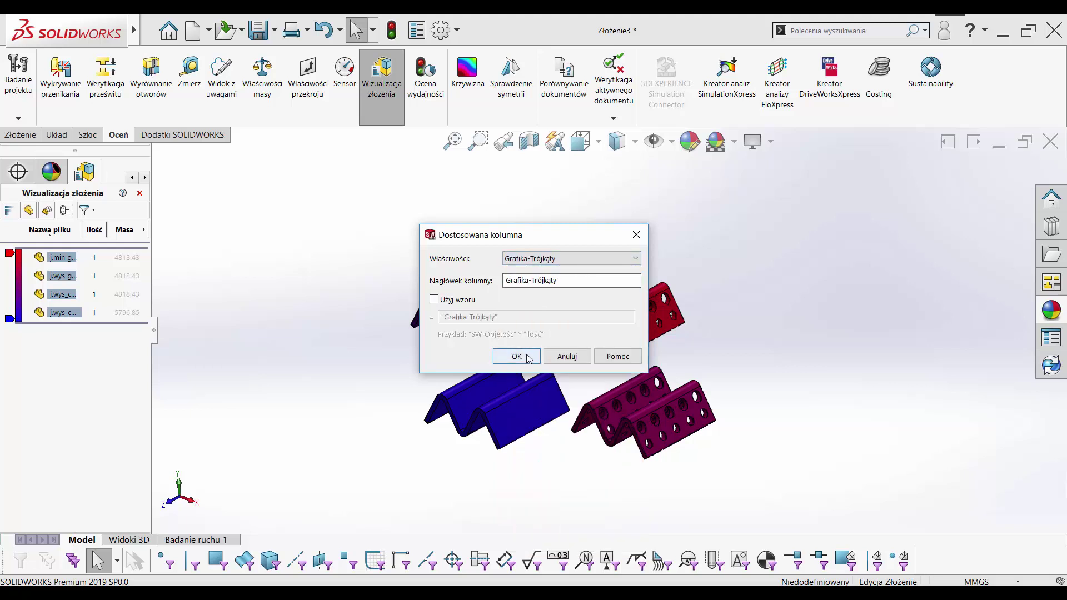
pyautogui.click(517, 356)
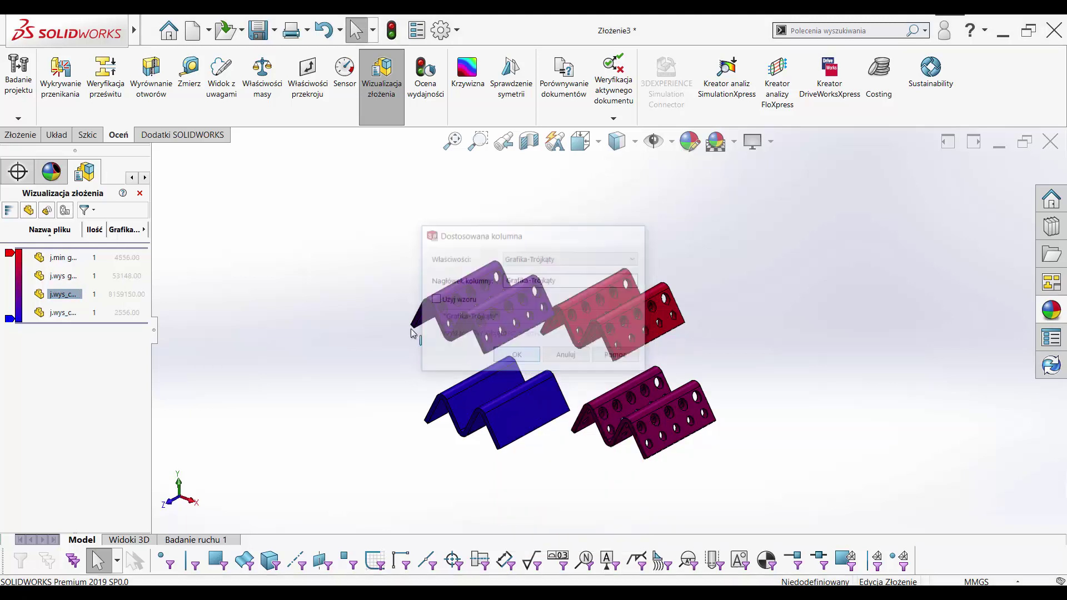
# Sort the parts by triangle count descending, from 8159150 down to 2556
pyautogui.moveTo(154, 334); pyautogui.dragTo(233, 307)
pyautogui.click(203, 232)
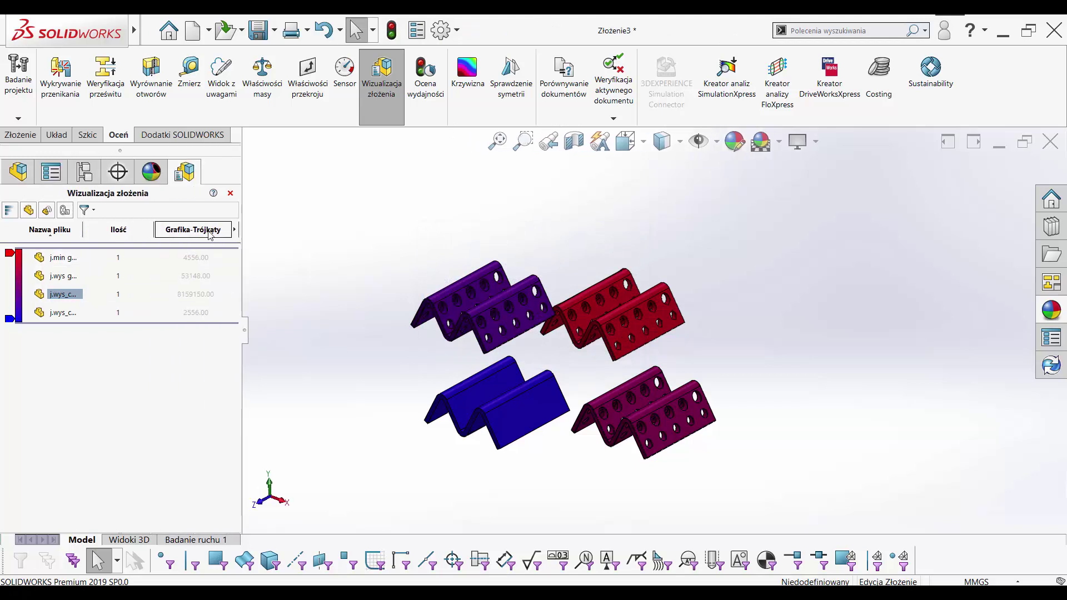
pyautogui.click(208, 233)
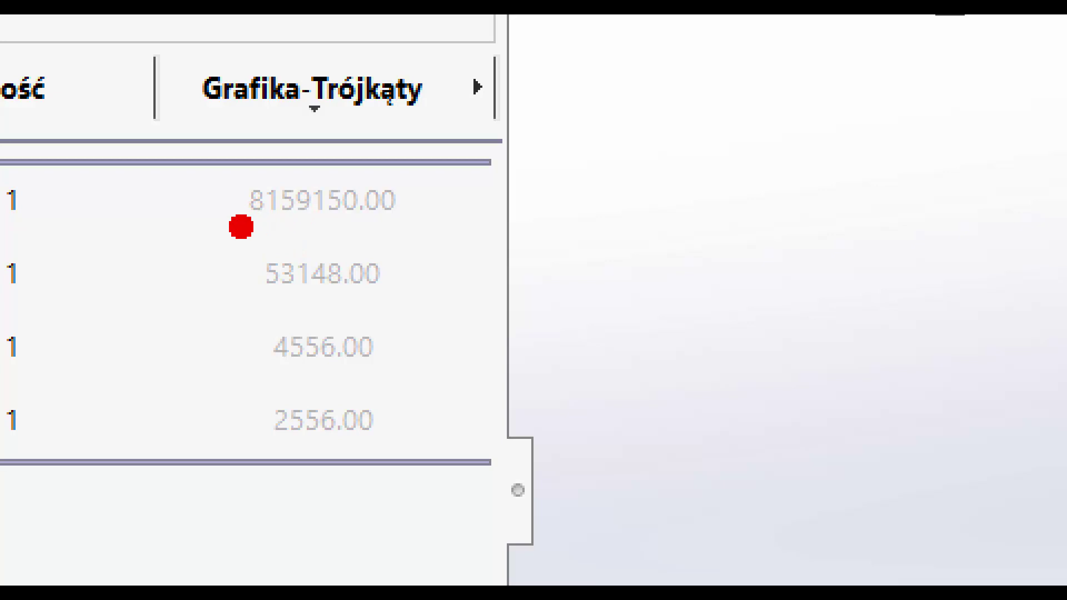
pyautogui.moveTo(231, 228); pyautogui.dragTo(459, 237)
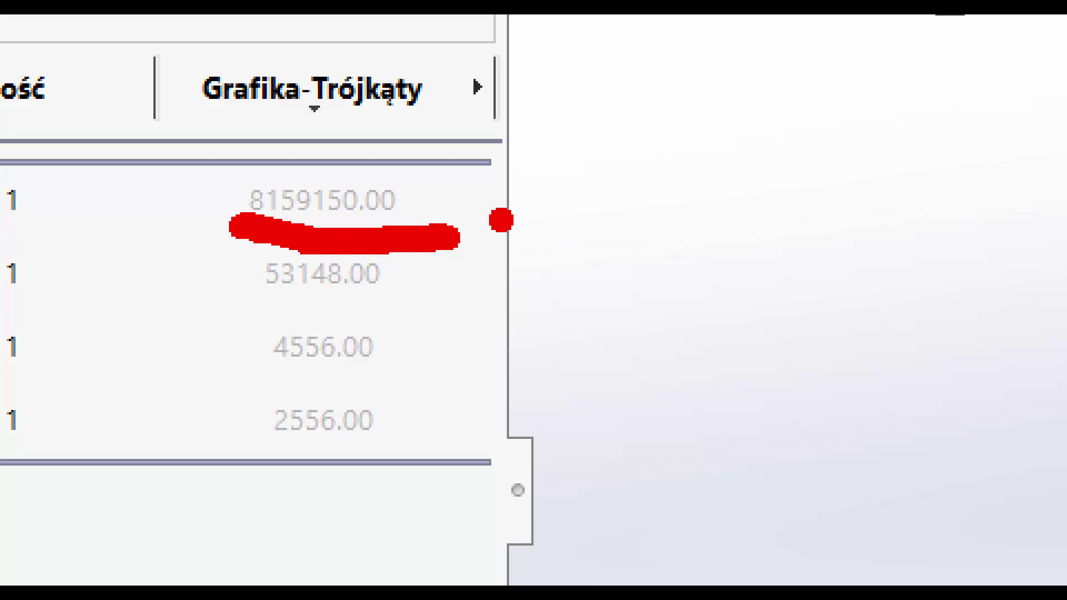
pyautogui.moveTo(233, 389); pyautogui.dragTo(405, 451)
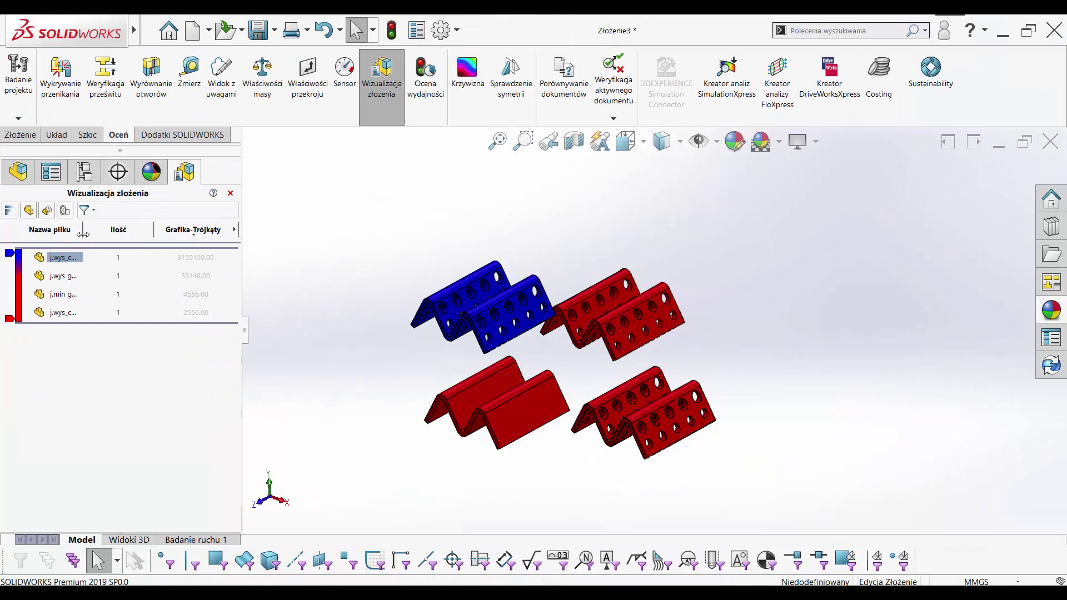
# Widen the Nazwa pliku column and open the j.min geo_nup part separately
pyautogui.moveTo(137, 234); pyautogui.dragTo(157, 234)
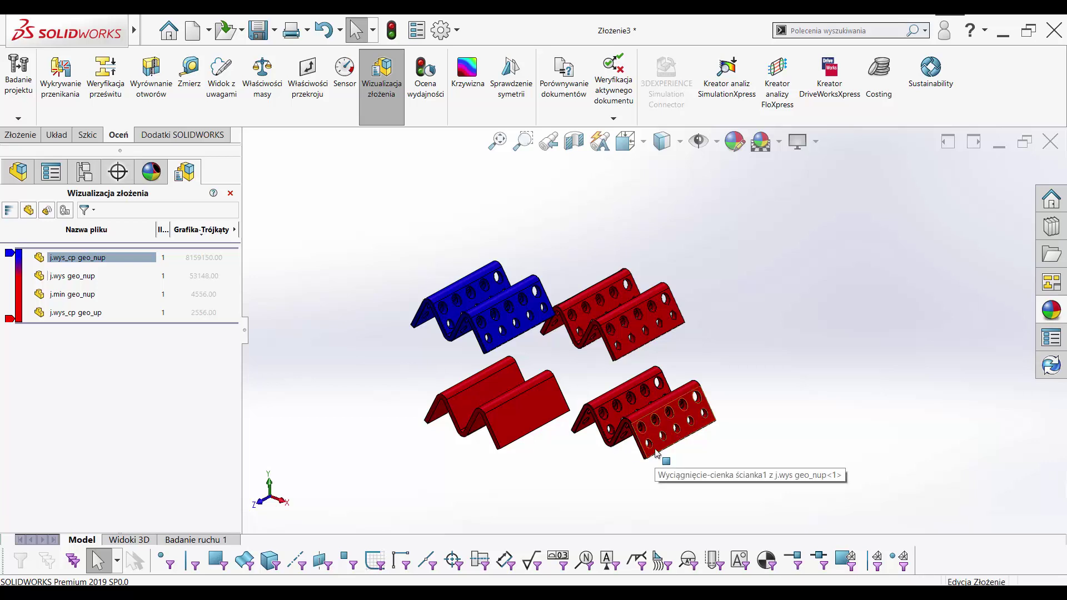
pyautogui.click(666, 425)
pyautogui.click(687, 383)
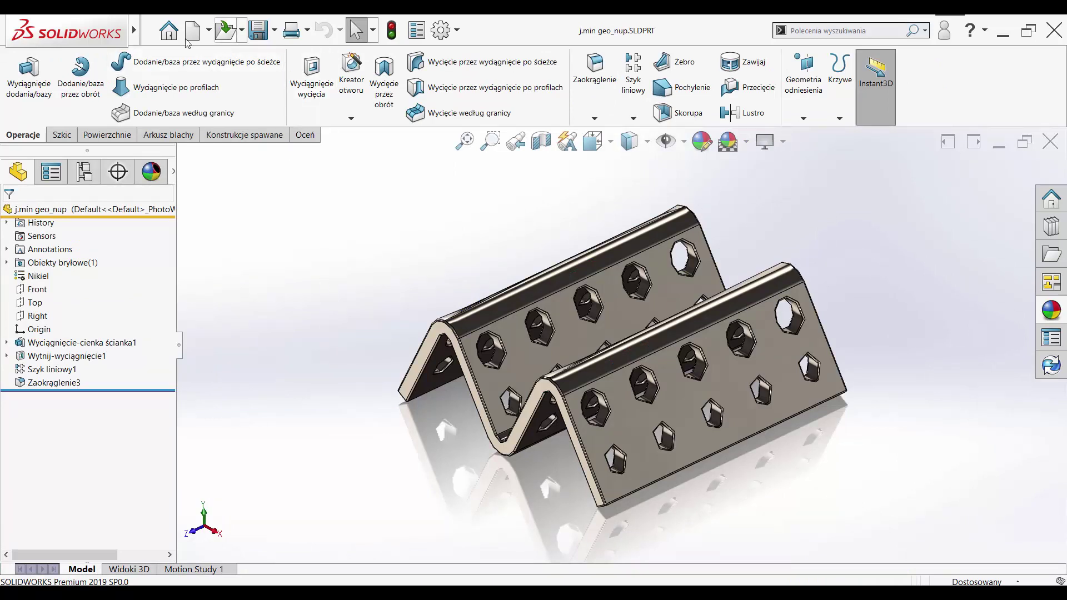
# Create a new drawing using the A4_SOLIDEXPERT sheet format
pyautogui.moveTo(133, 30)
pyautogui.click(150, 31)
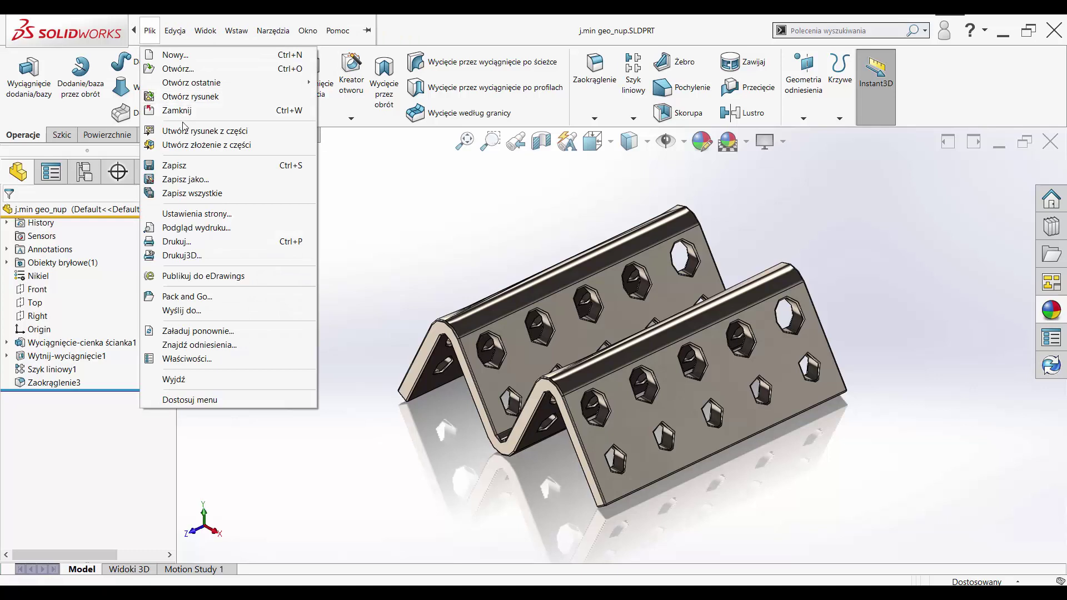
pyautogui.click(255, 209)
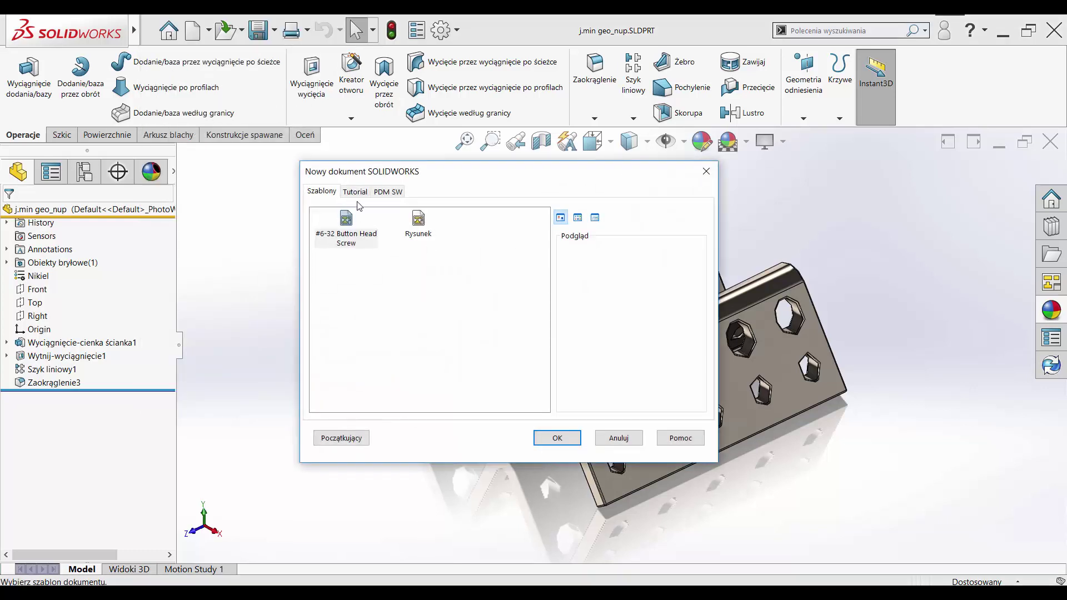
pyautogui.click(373, 194)
pyautogui.press('Return')
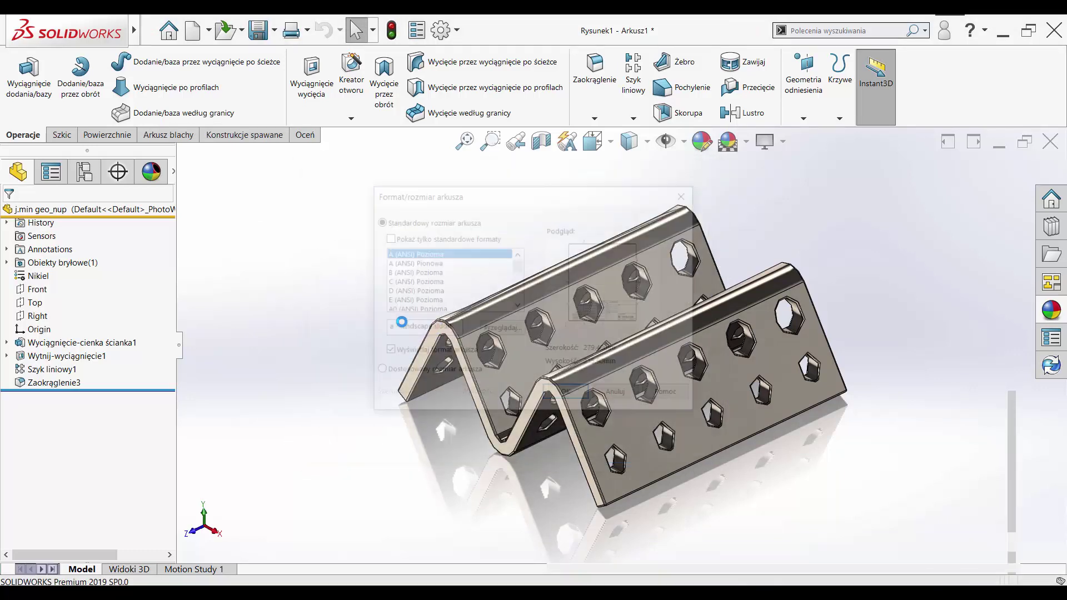
pyautogui.scroll(-10, 450, 294)
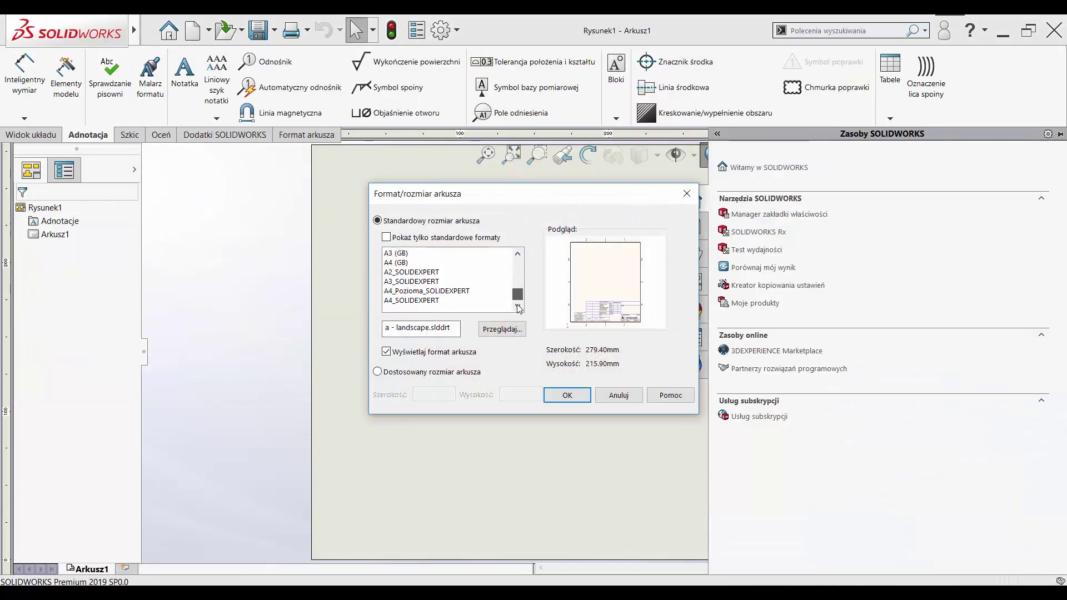
pyautogui.scroll(-3, 460, 300)
pyautogui.click(459, 300)
pyautogui.click(566, 395)
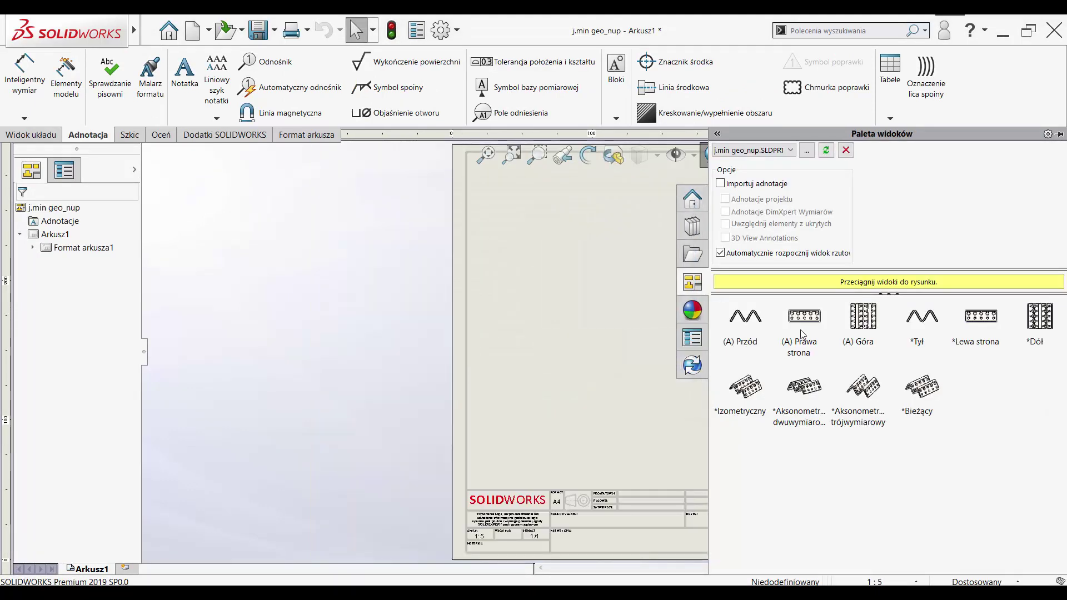
# Place one view of j.min geo_nup without projections, then minimize the drawing
pyautogui.moveTo(803, 333); pyautogui.dragTo(604, 317)
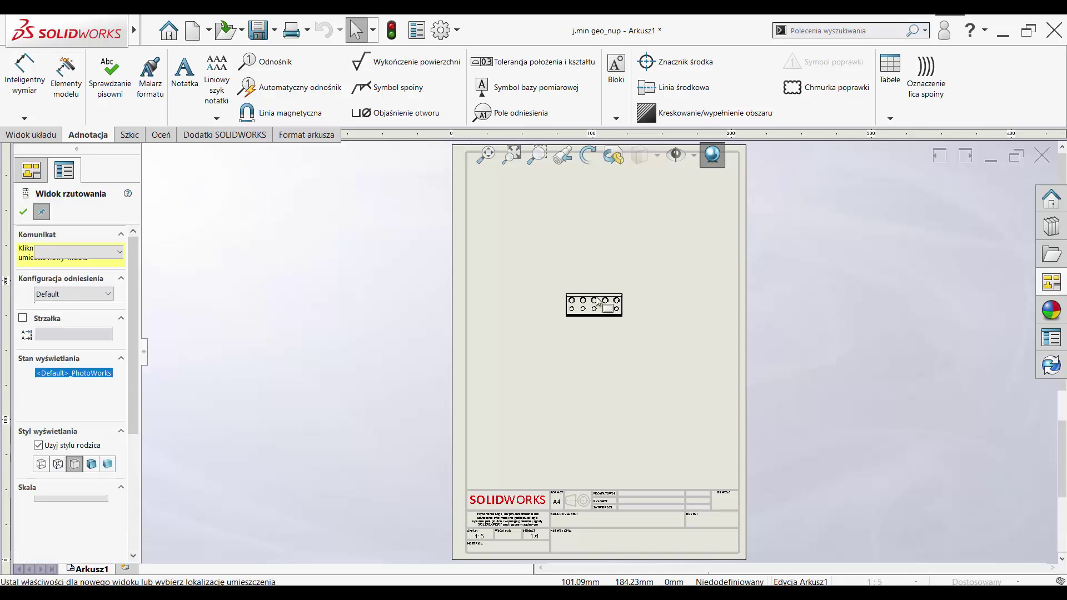
pyautogui.scroll(-5, 604, 317)
pyautogui.scroll(-3, 604, 317)
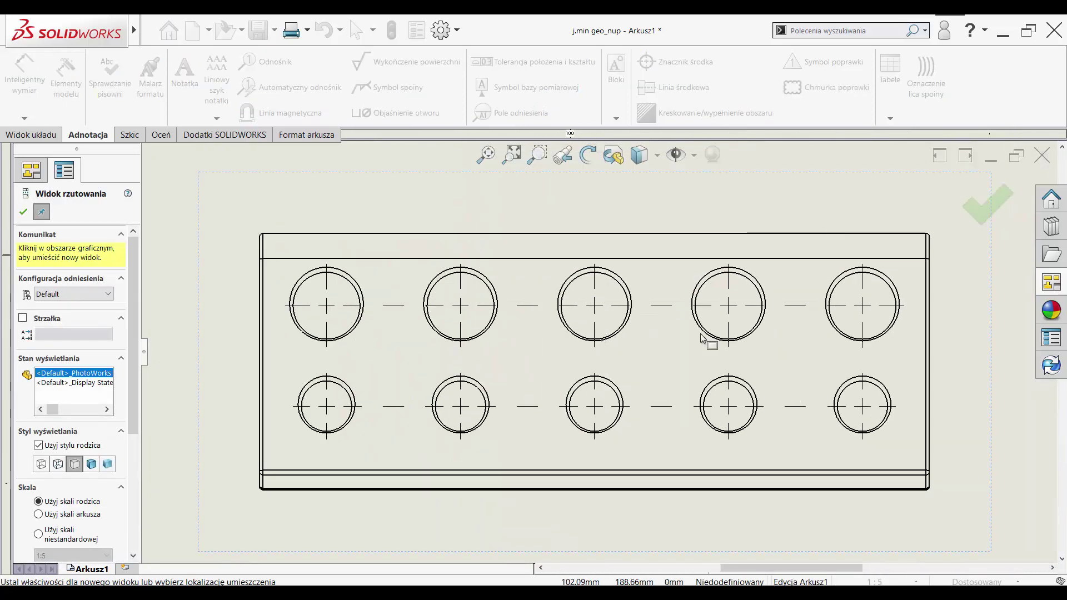
pyautogui.press('Escape')
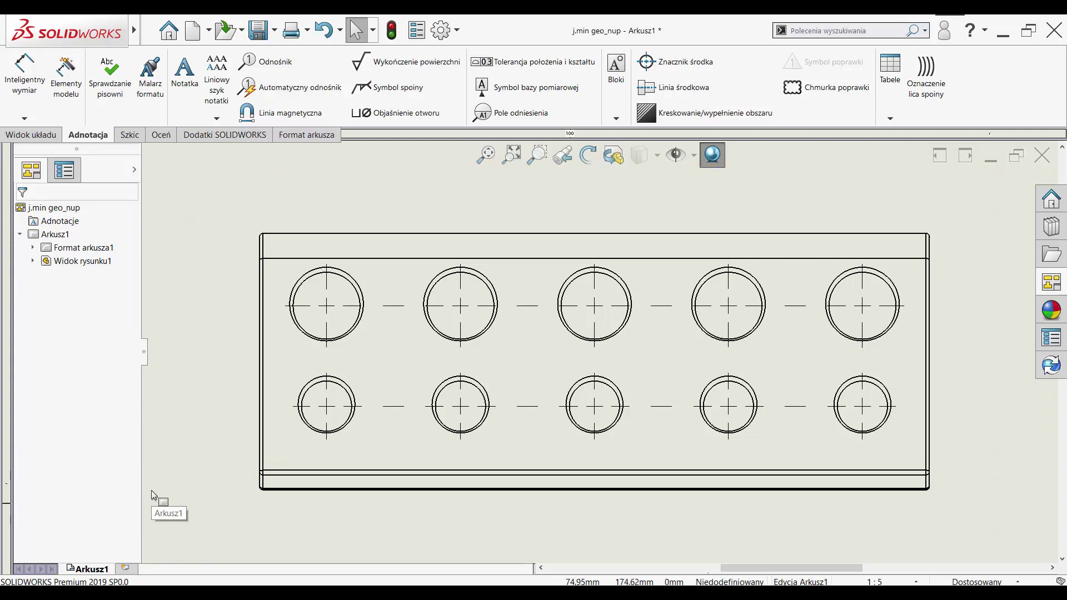
pyautogui.click(995, 155)
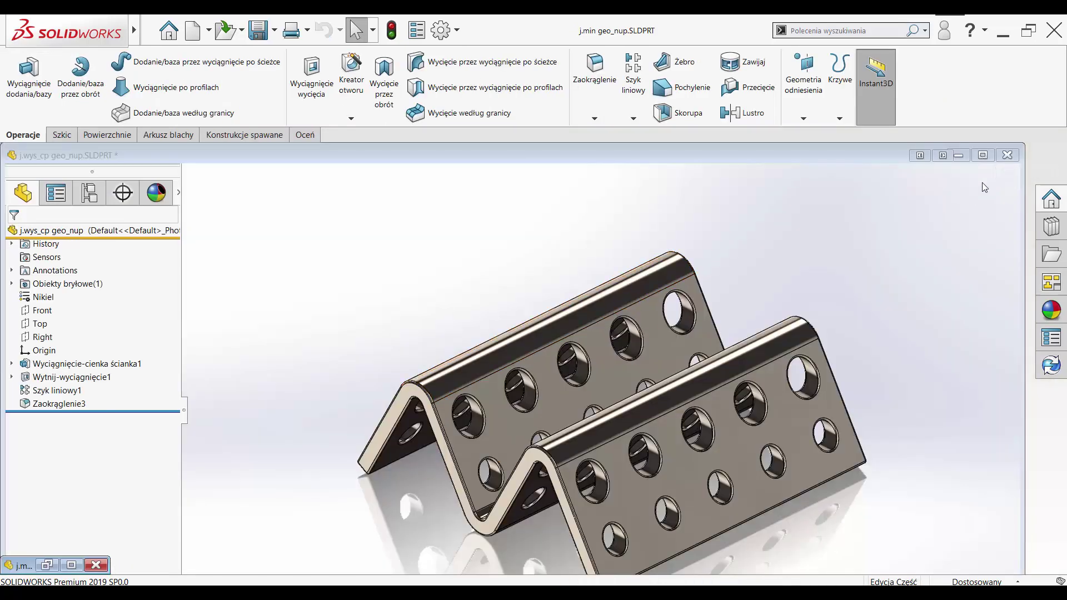
# Maximize the j.wys_cp geo_nup part window and rotate the model slightly
pyautogui.click(982, 155)
pyautogui.moveTo(897, 296); pyautogui.dragTo(897, 277, button='middle')
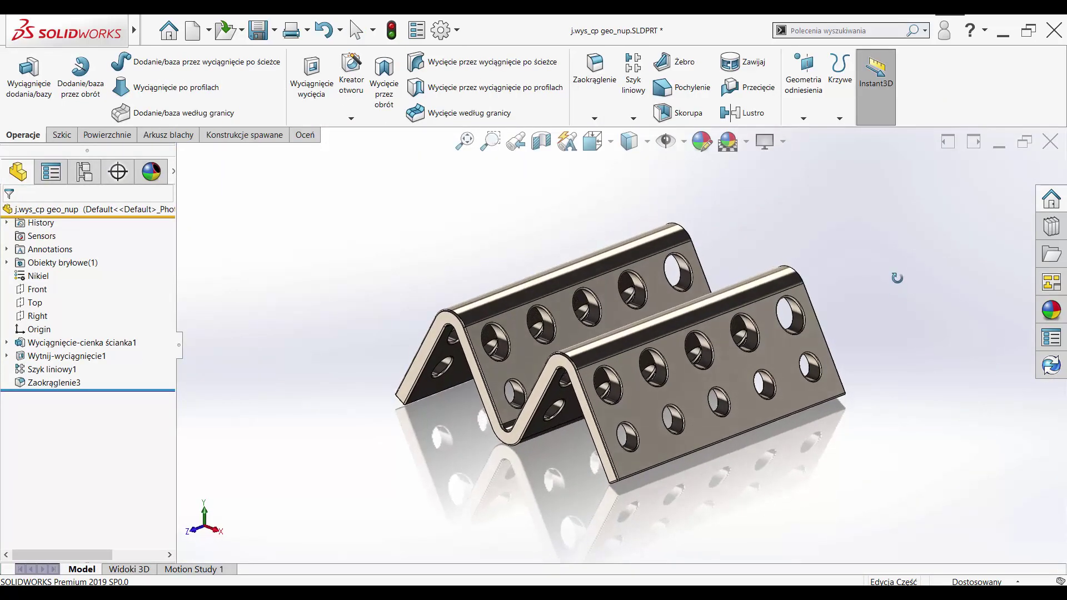